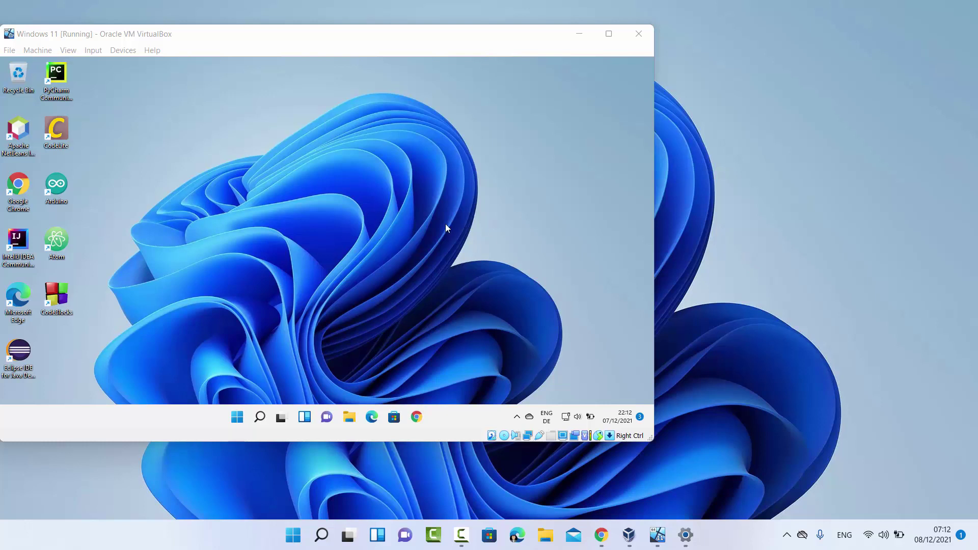
Focus the VirtualBox VM window and open the Windows 11 guest's Start menu
click(320, 246)
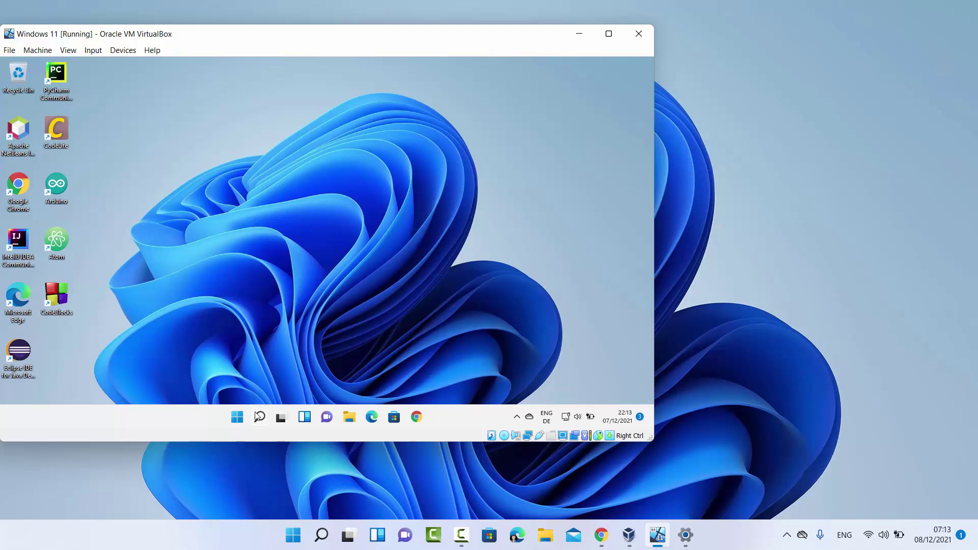
click(238, 418)
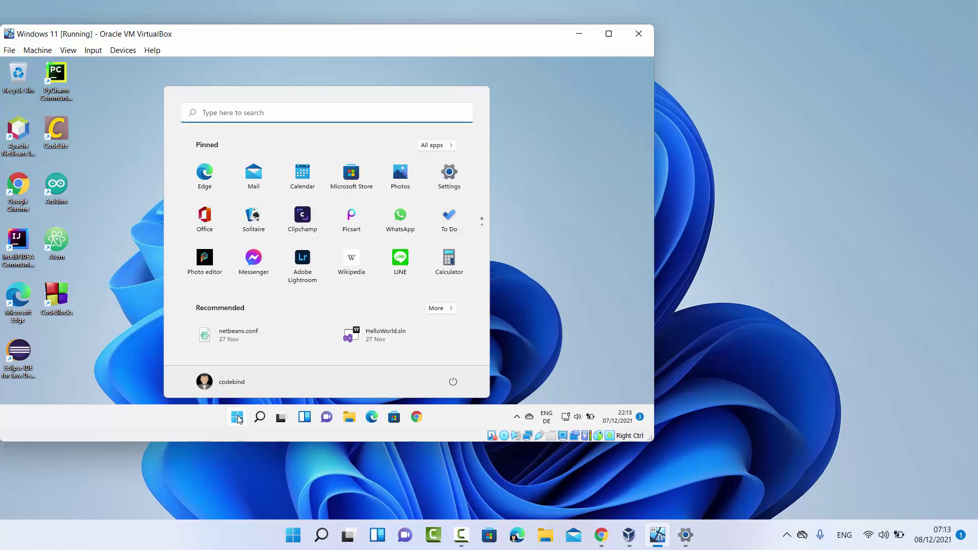
Launch the VM's Settings app via a 'sett' search and scroll the System page toward Remote Desktop
click(237, 418)
click(238, 418)
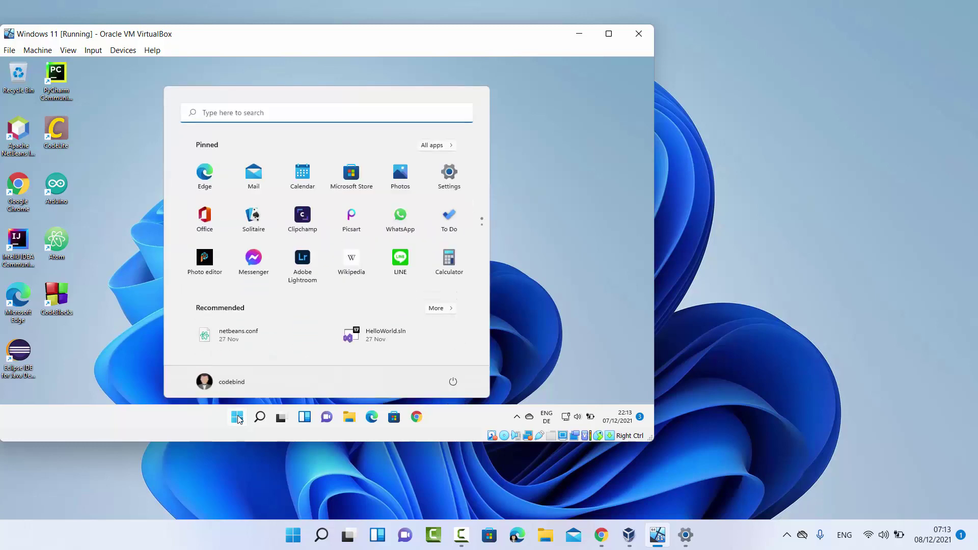
click(450, 176)
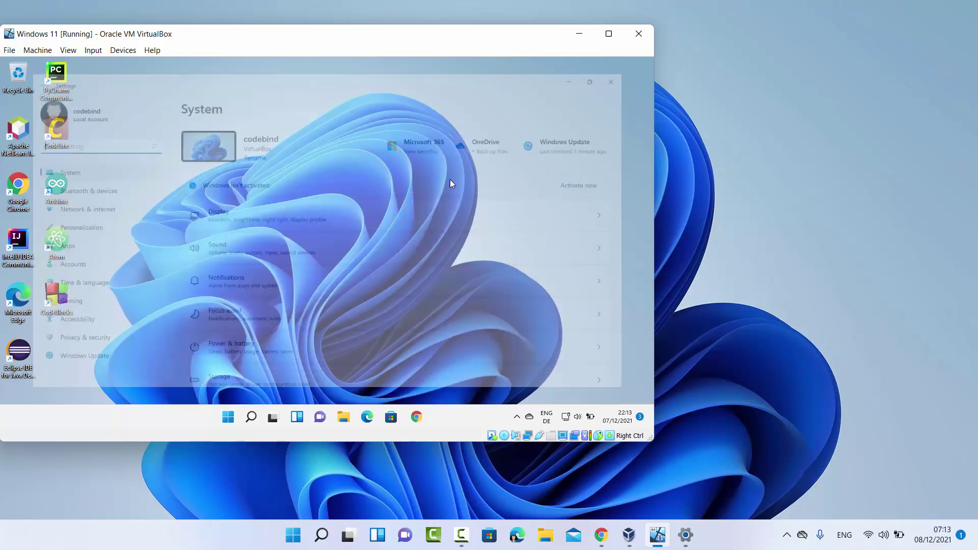
click(251, 417)
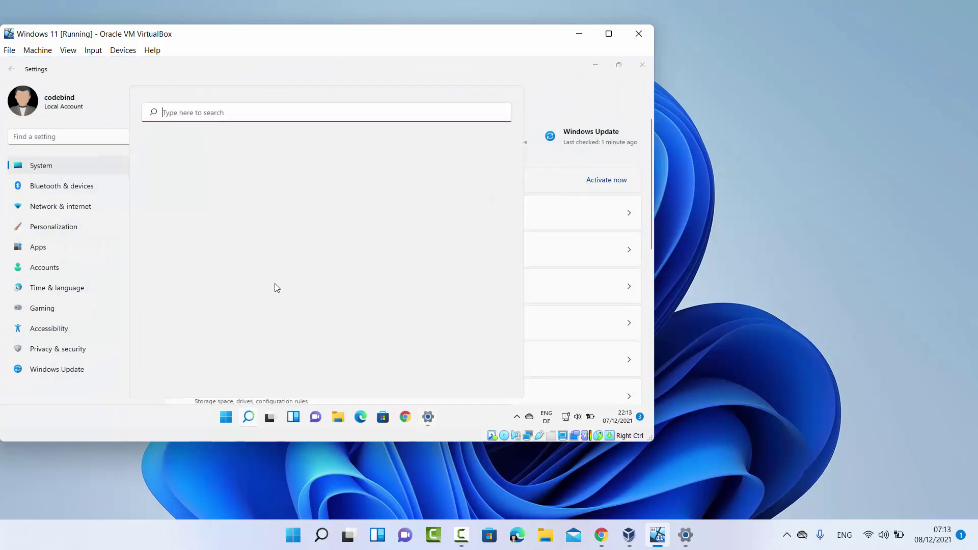
text(sett)
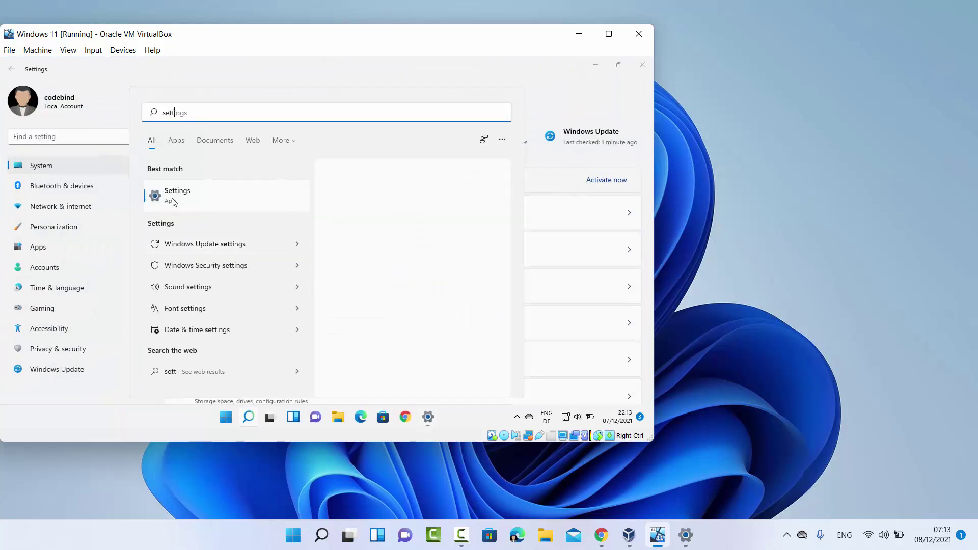
click(560, 93)
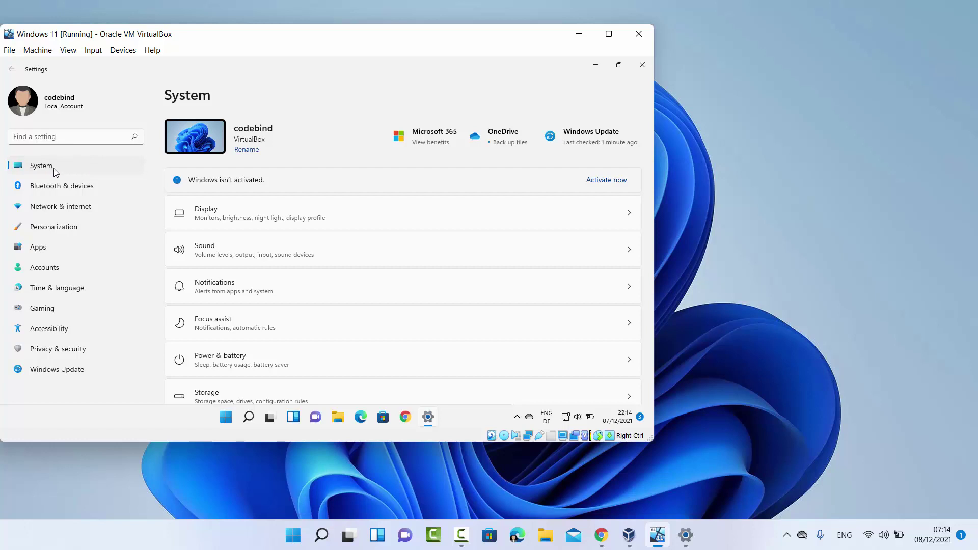
scroll(332, 194, down, 1)
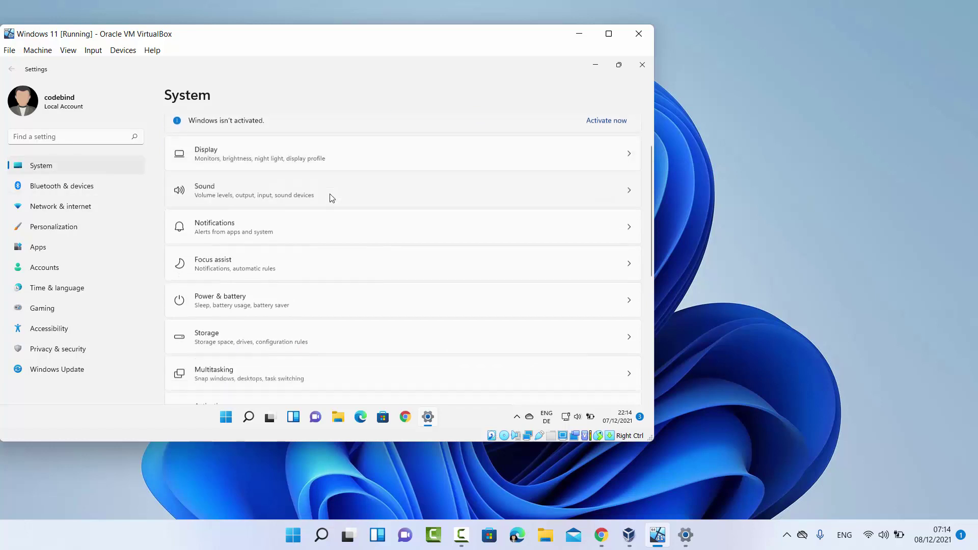
scroll(332, 197, down, 5)
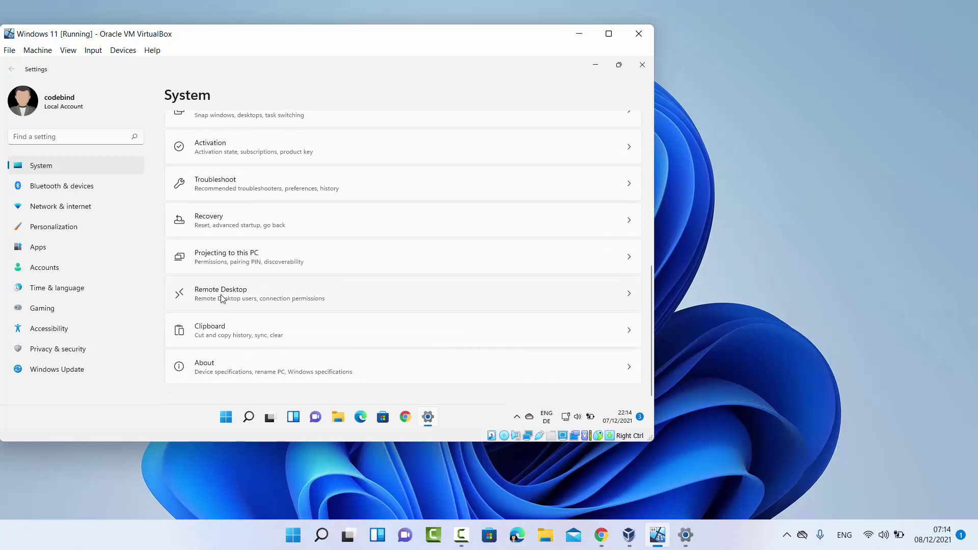
On the Remote Desktop page, switch Remote Desktop On and confirm the Enable Remote Desktop dialog
click(631, 298)
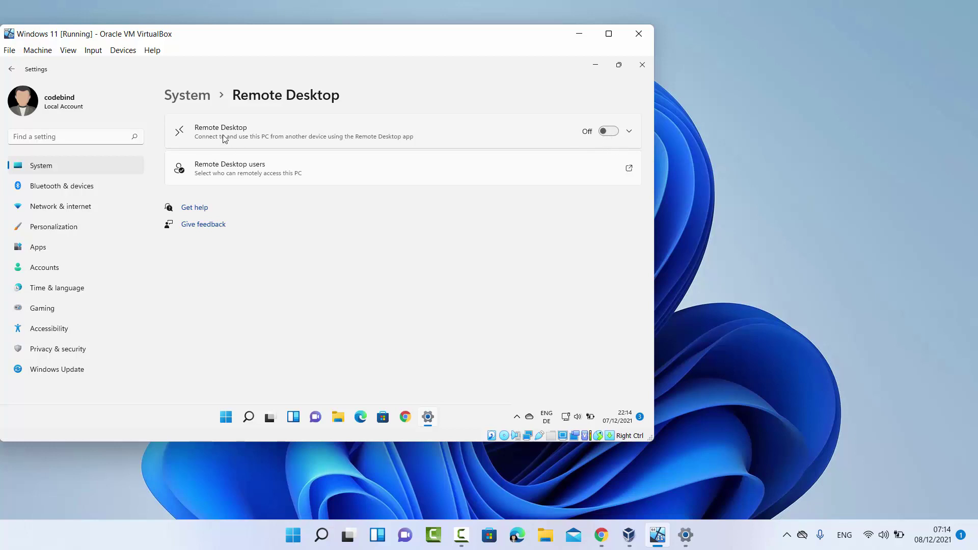
click(609, 132)
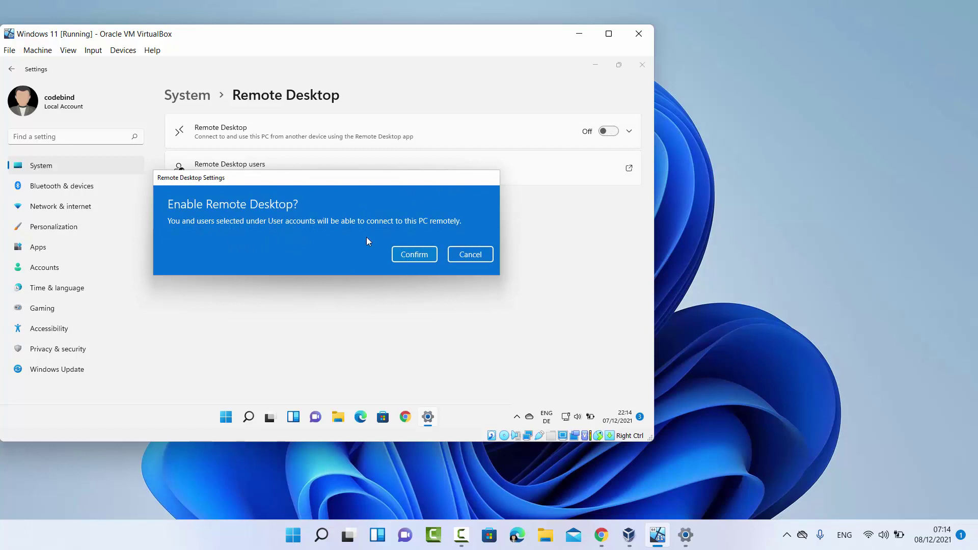
click(410, 256)
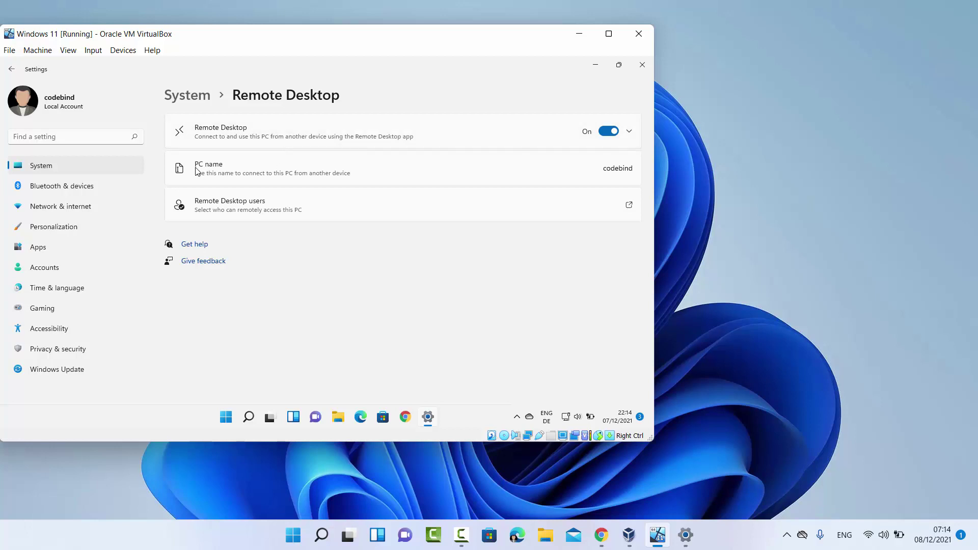
Select the displayed PC name, then expand the Remote Desktop card to see port 3389
double_click(619, 171)
click(612, 173)
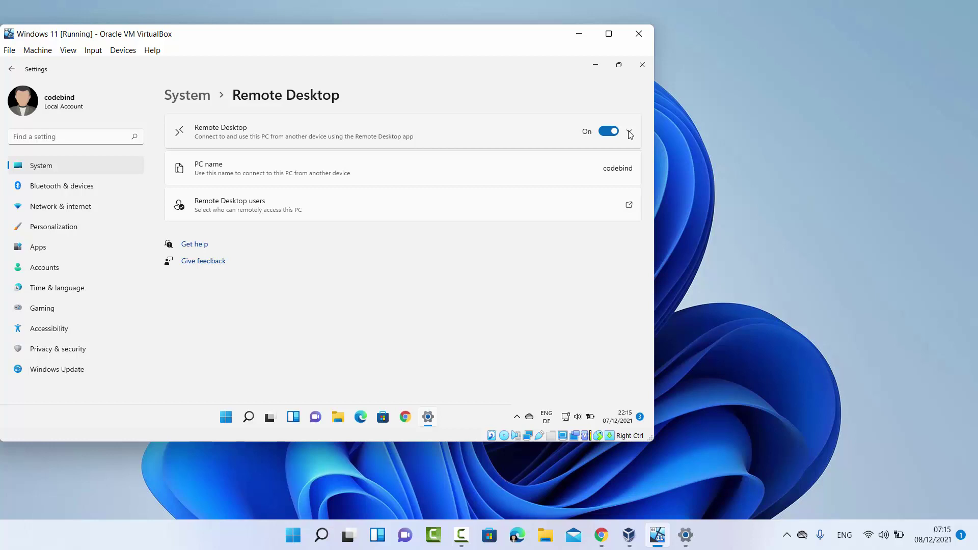
click(631, 133)
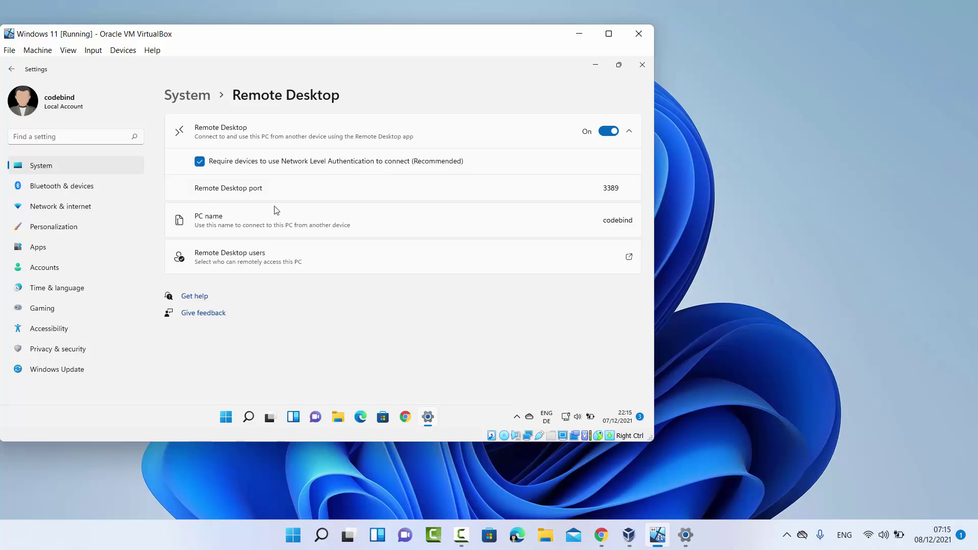
Review the Remote Desktop users list without changes, then close Settings
click(231, 262)
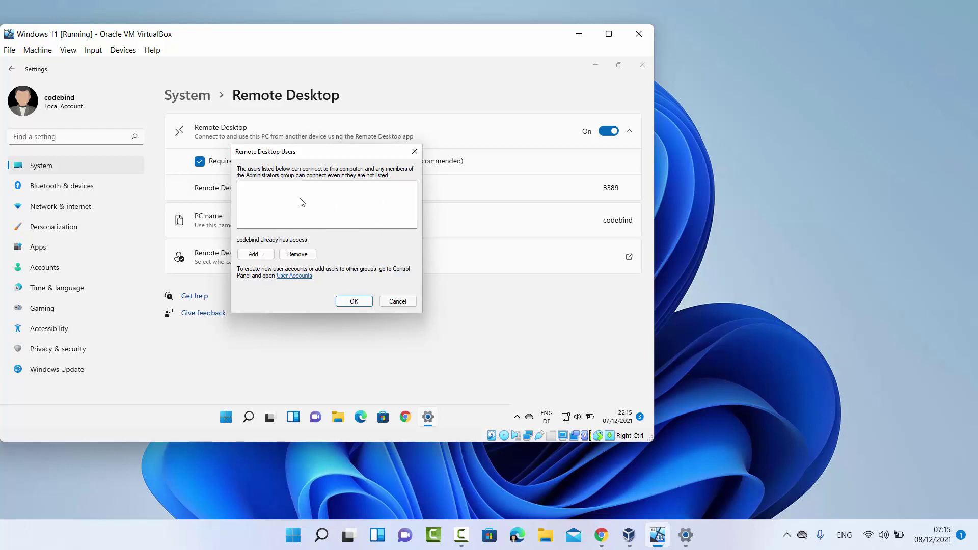
click(398, 301)
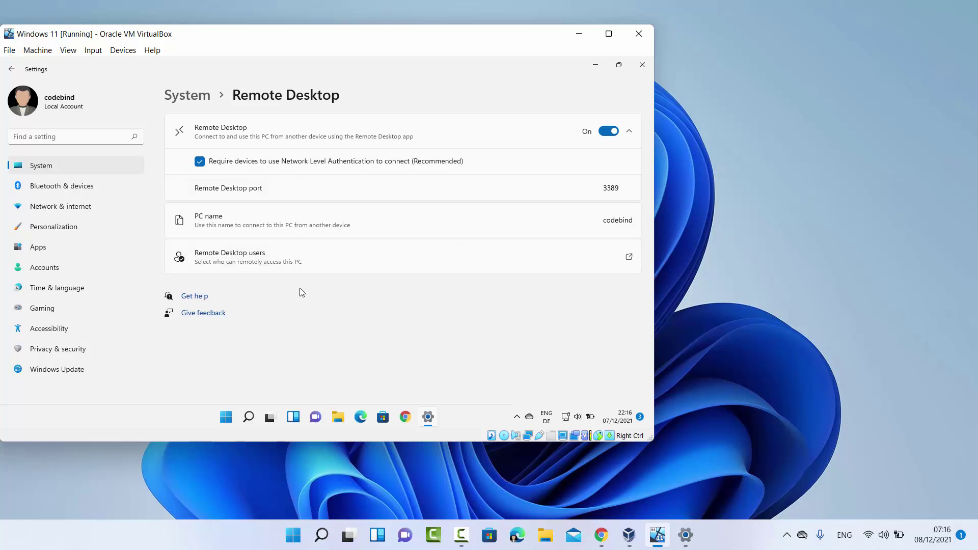
click(642, 65)
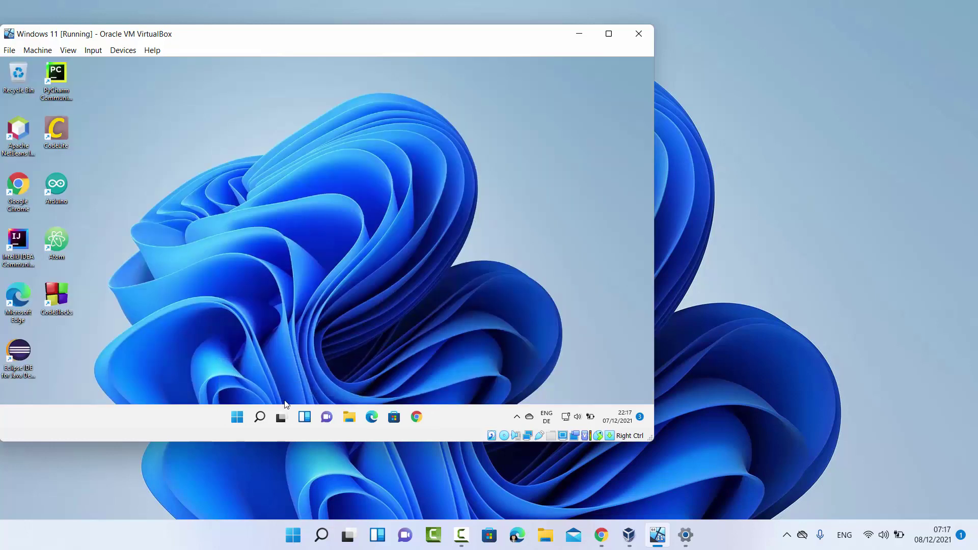
Search 'firewall' in the VM and open Allow an app through Windows Firewall
click(261, 418)
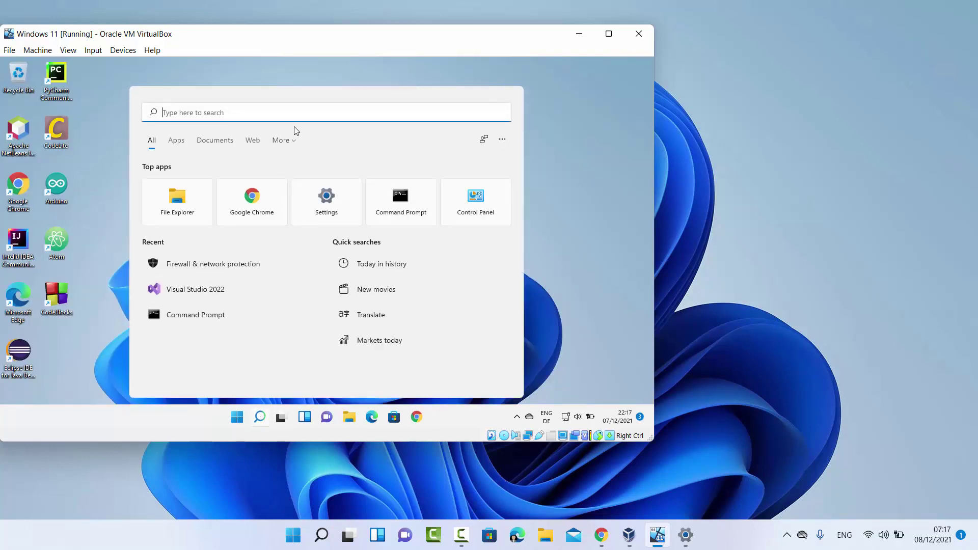
text(firew)
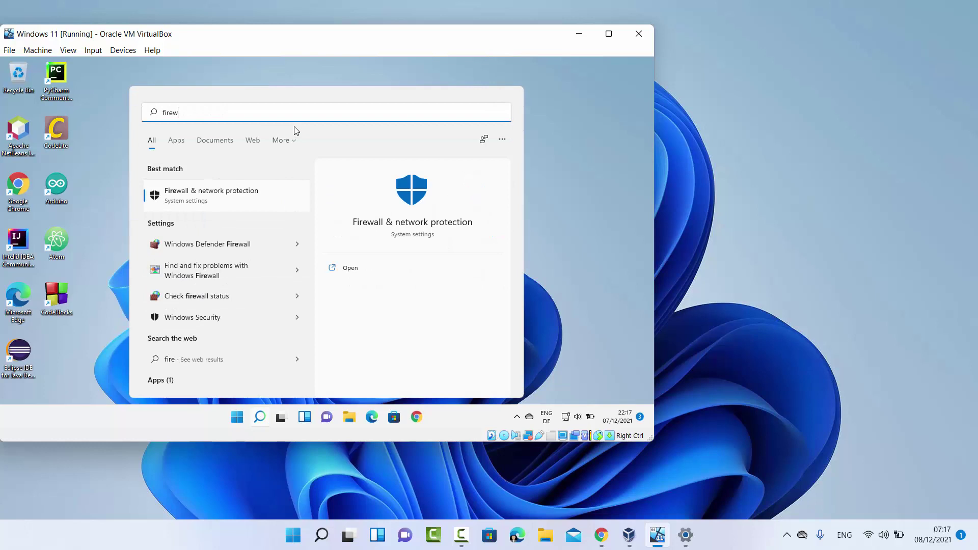
text(all)
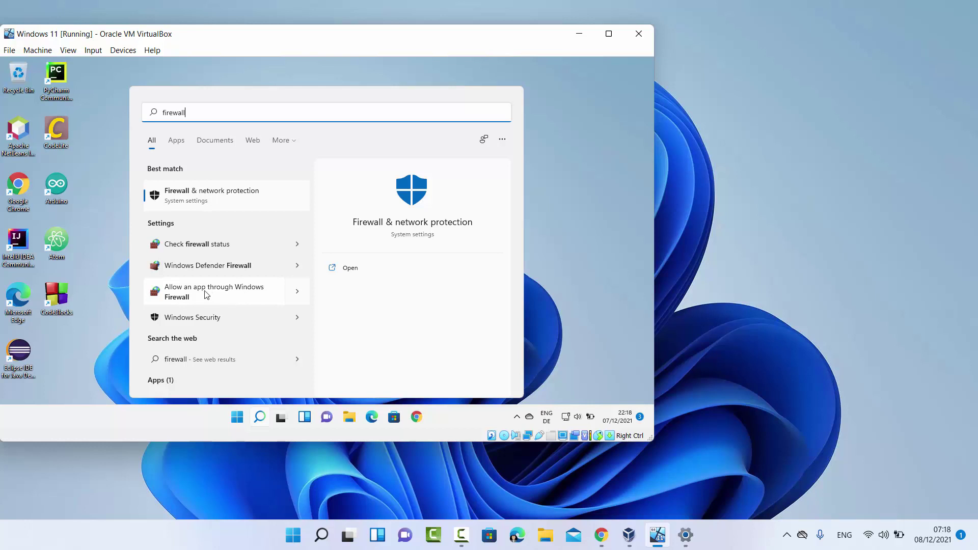
click(215, 294)
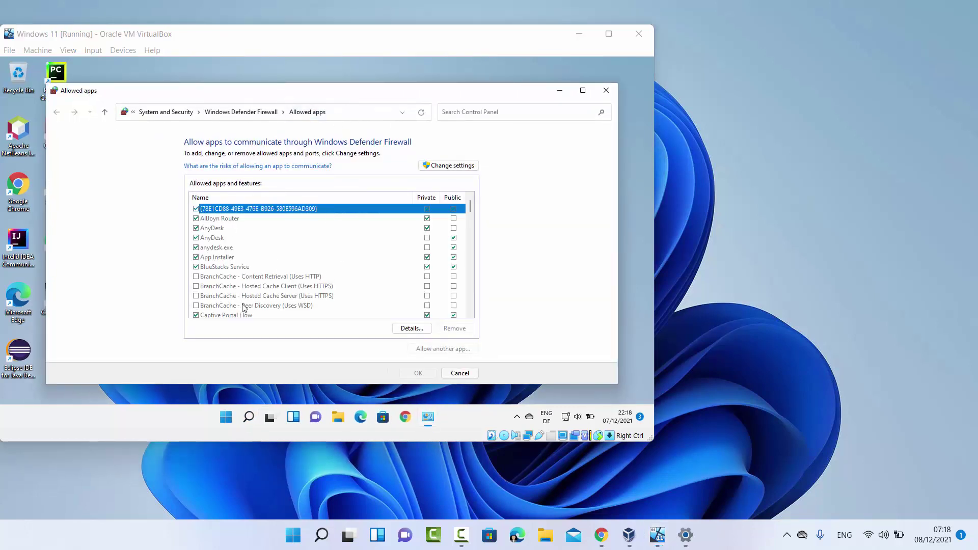
Open Control Panel from a 'con' search and keep View by set to Category
click(249, 418)
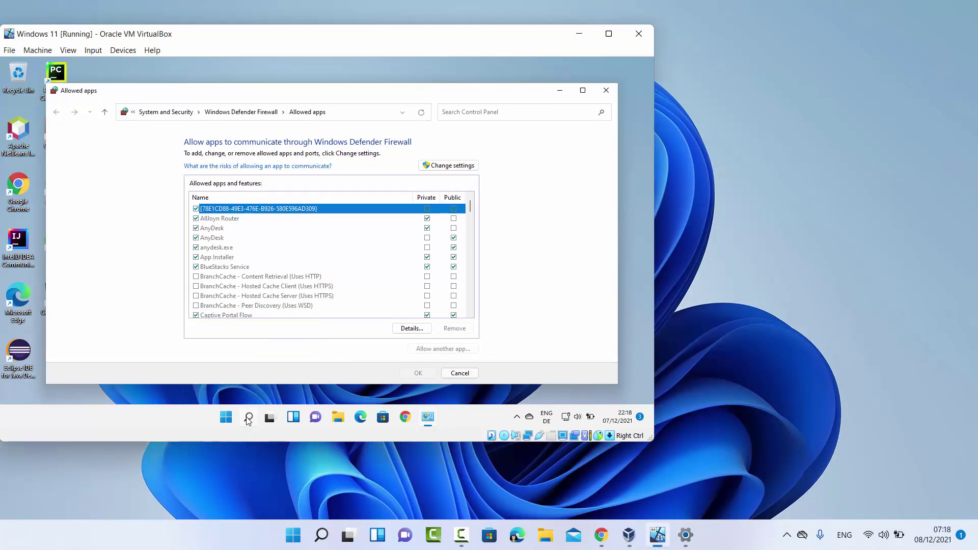
text(control Panel)
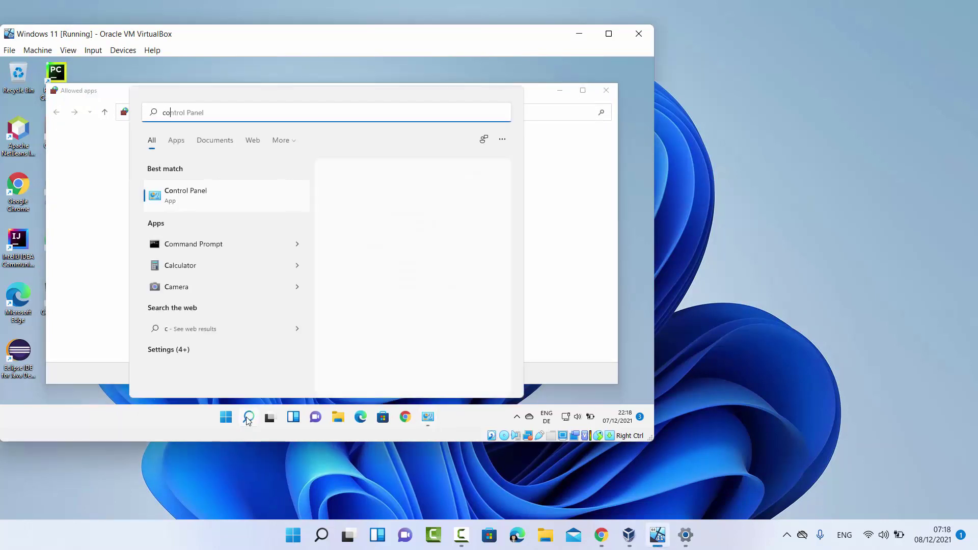
click(220, 199)
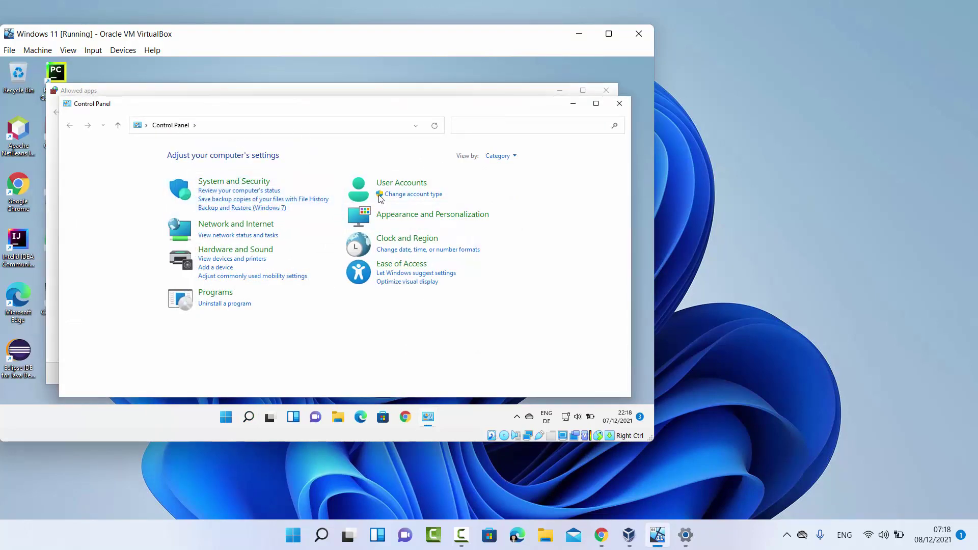
click(514, 157)
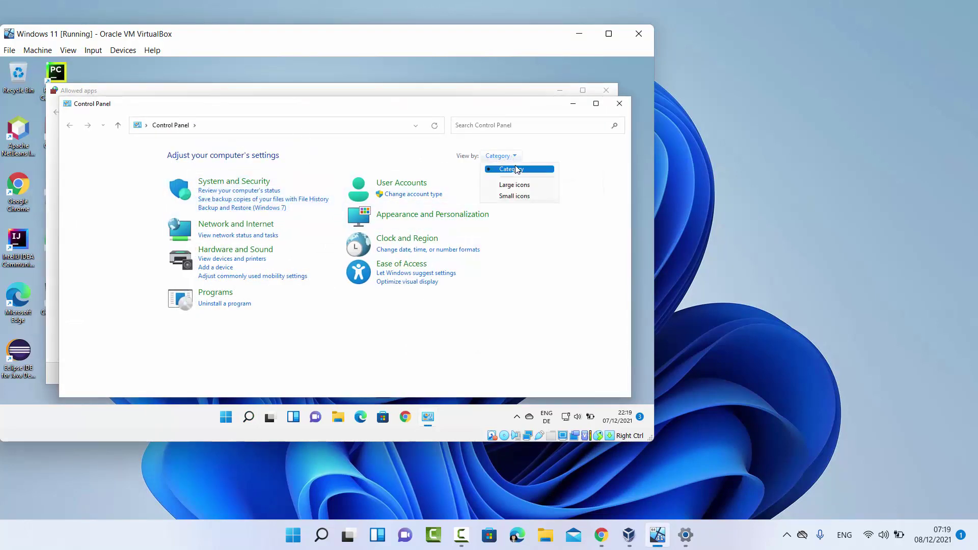
click(504, 168)
Go through System and Security to the firewall's Allowed apps list and bring it forward
click(236, 182)
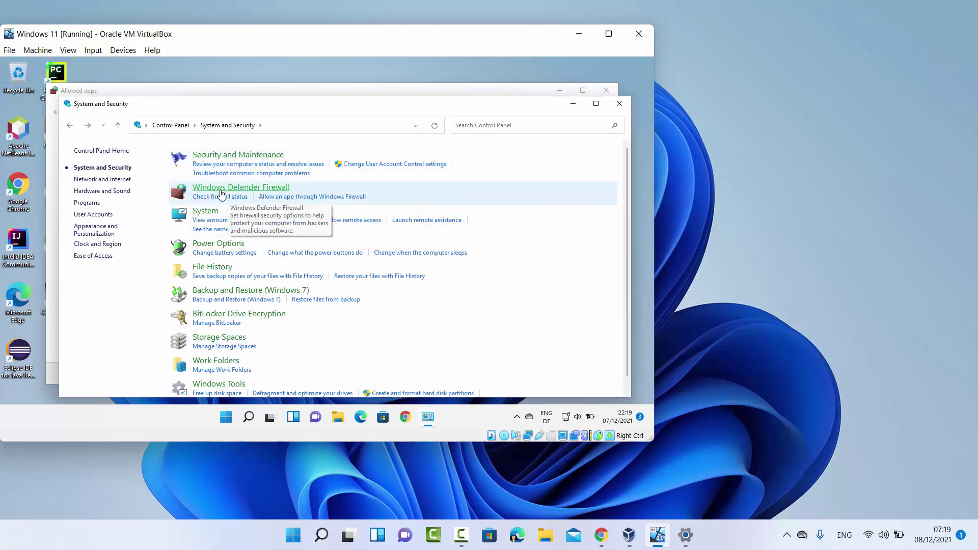
click(308, 197)
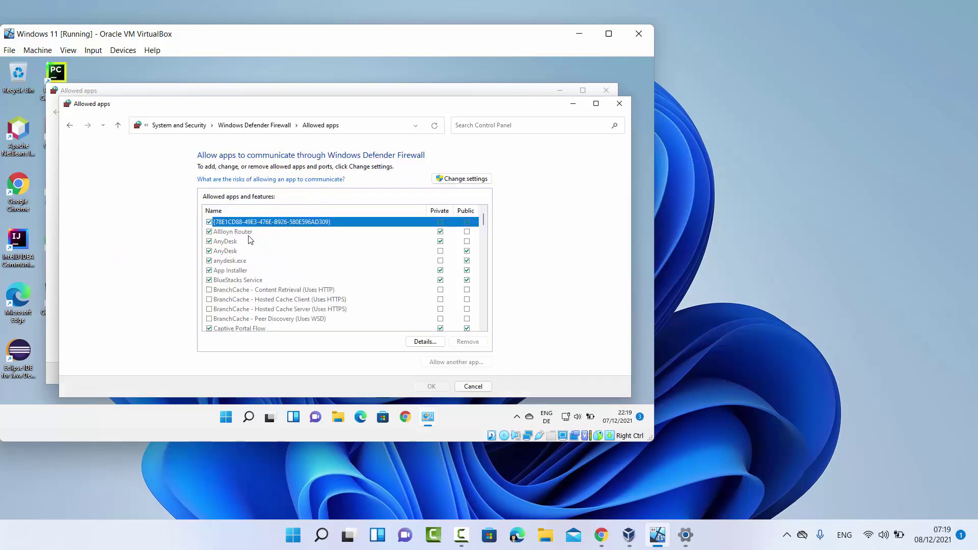
click(49, 214)
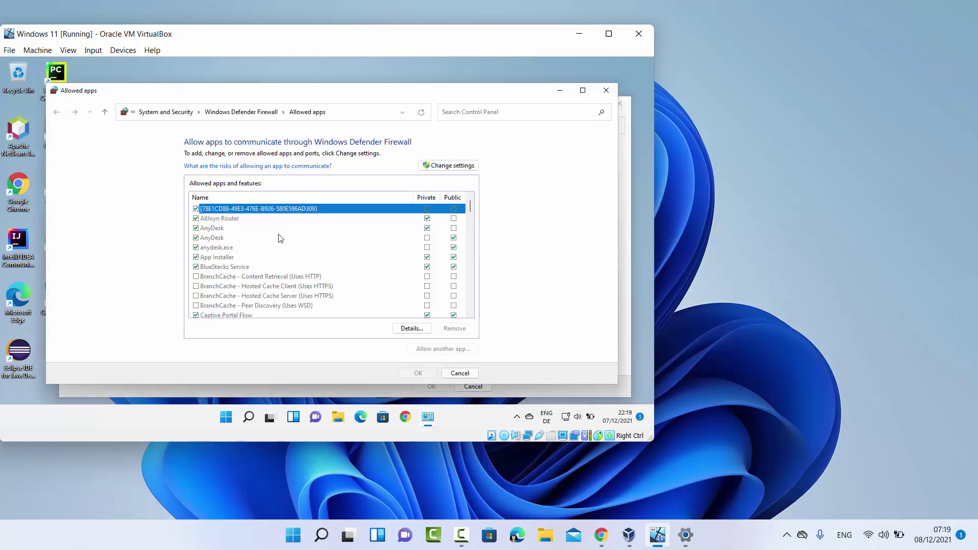
click(117, 390)
click(57, 301)
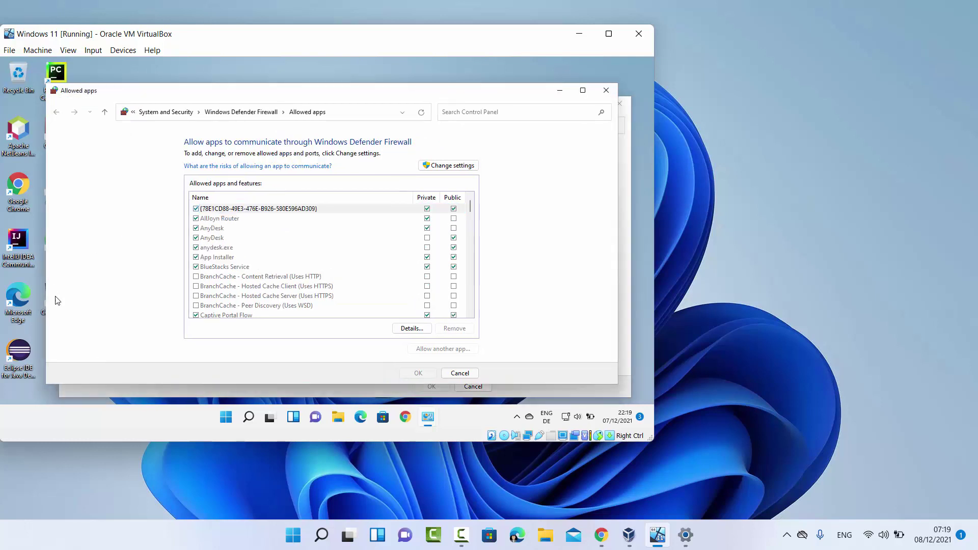
click(152, 392)
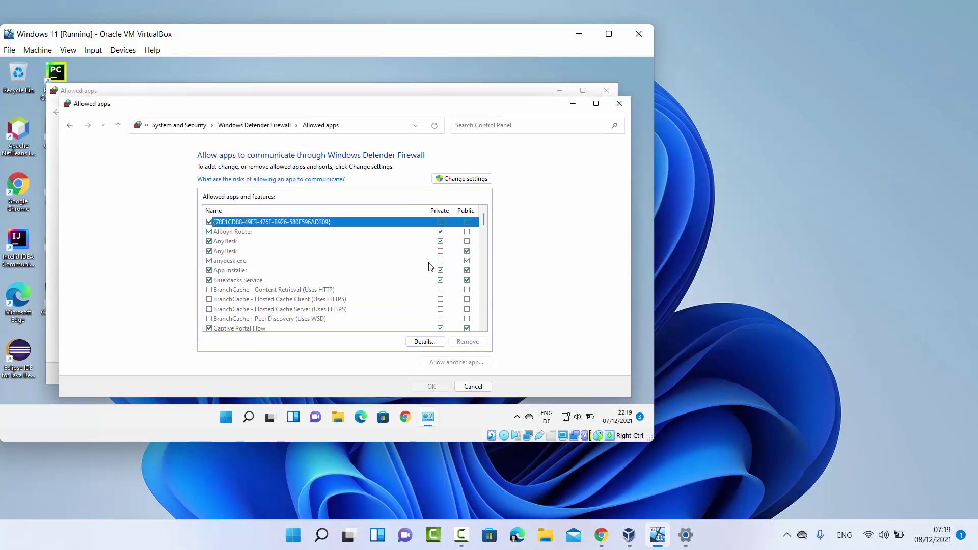
Unlock the list and allow Remote Desktop (WebSocket) on Private and Public networks, saving with OK
click(459, 184)
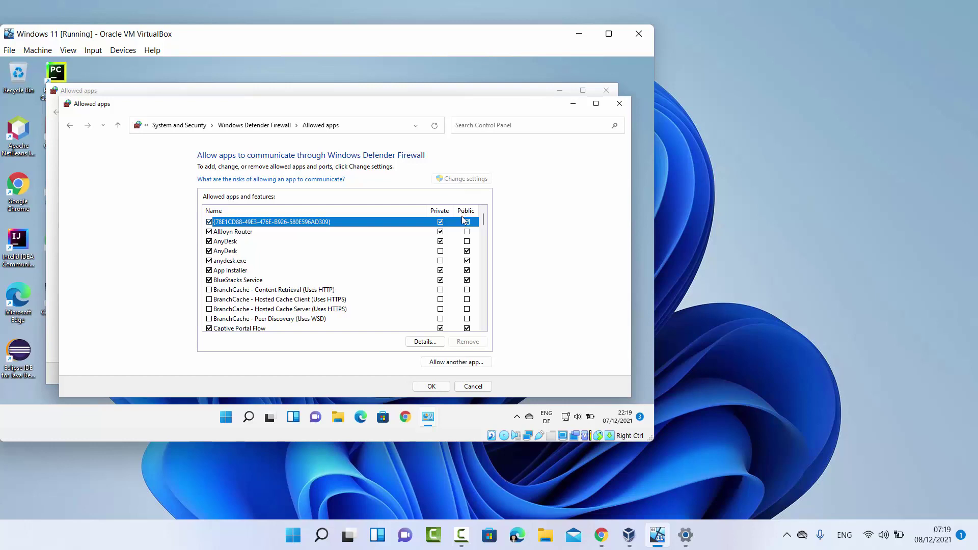
scroll(464, 221, down, 10)
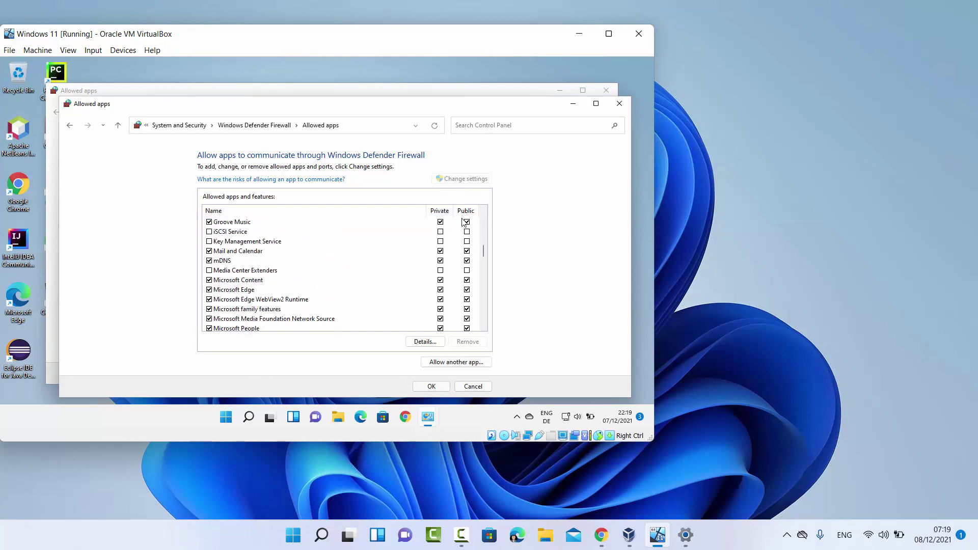
scroll(464, 221, down, 2)
scroll(464, 221, down, 5)
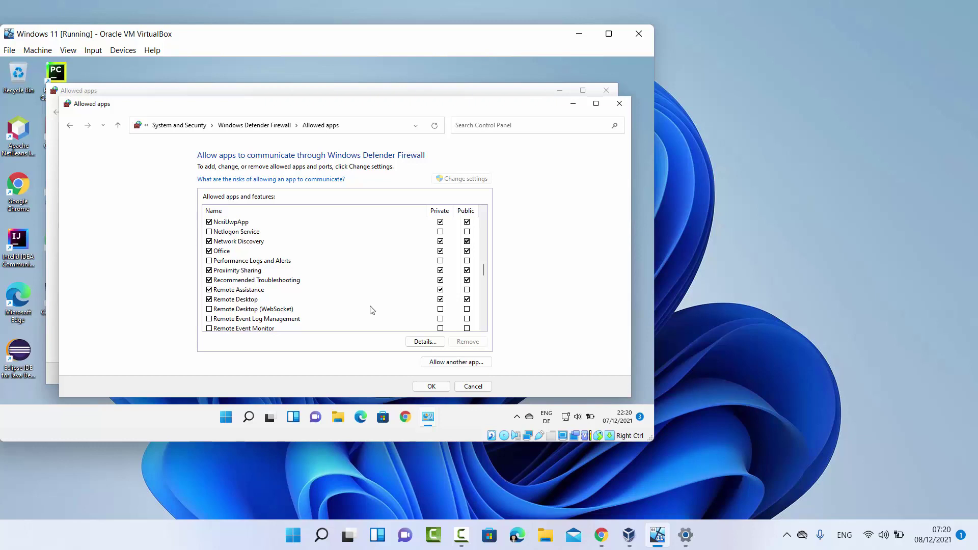
click(209, 310)
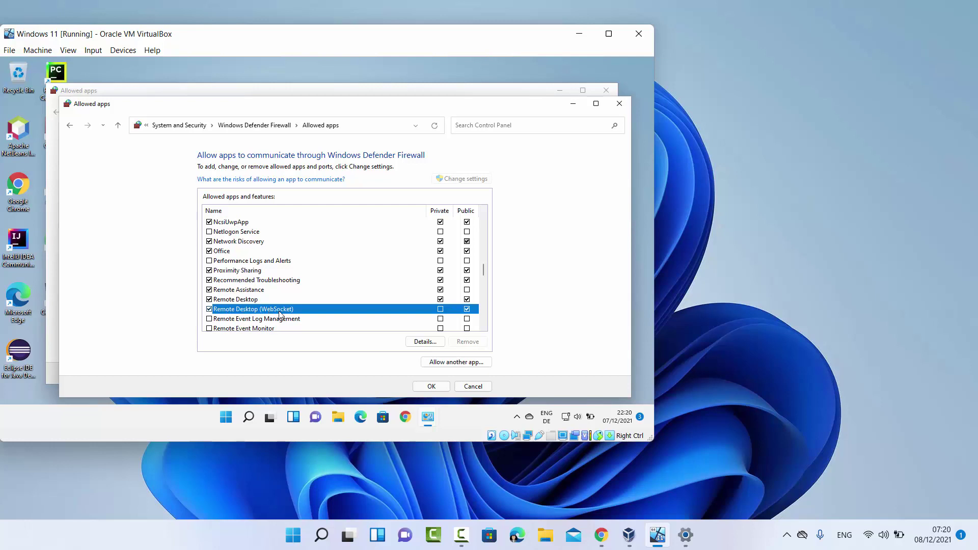
click(440, 309)
click(431, 387)
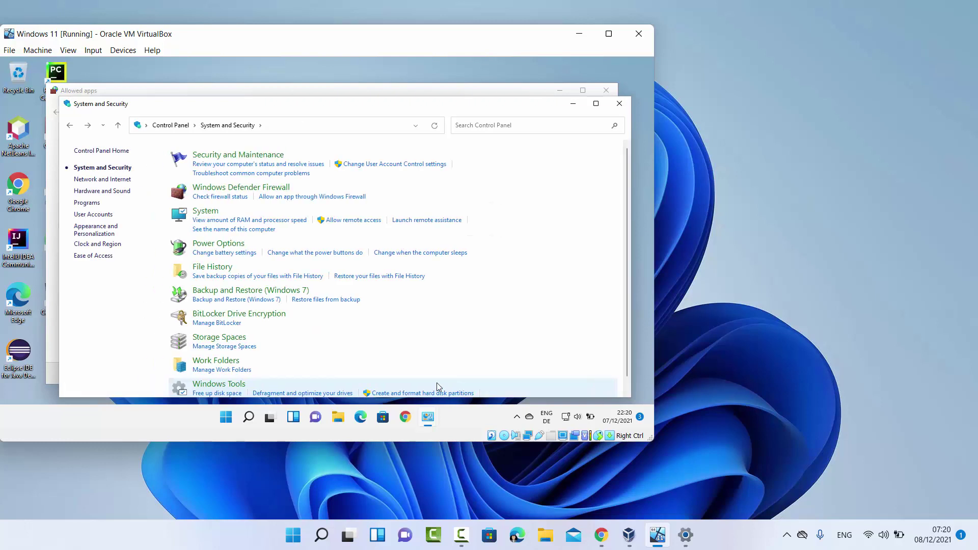
Close the Control Panel windows and open the VM's search panel
click(619, 104)
click(609, 99)
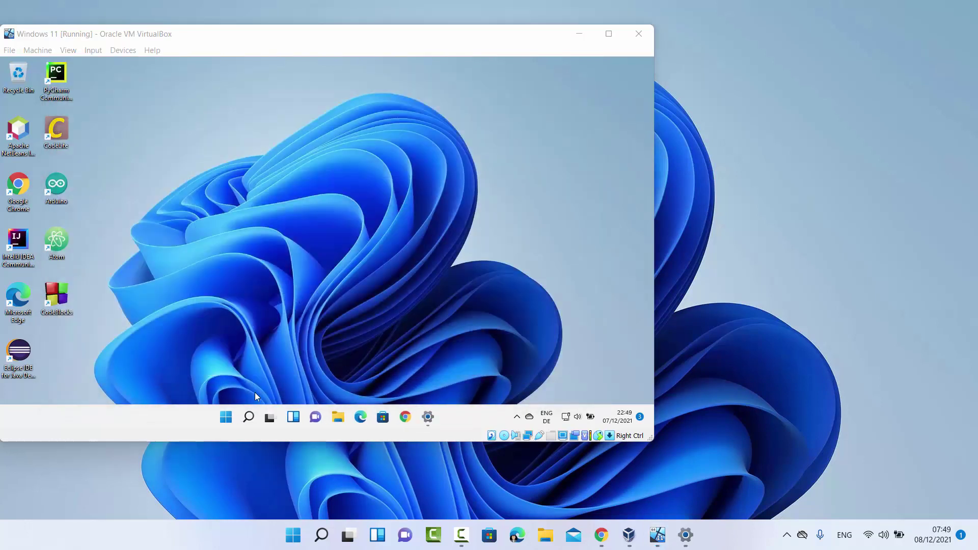
click(248, 417)
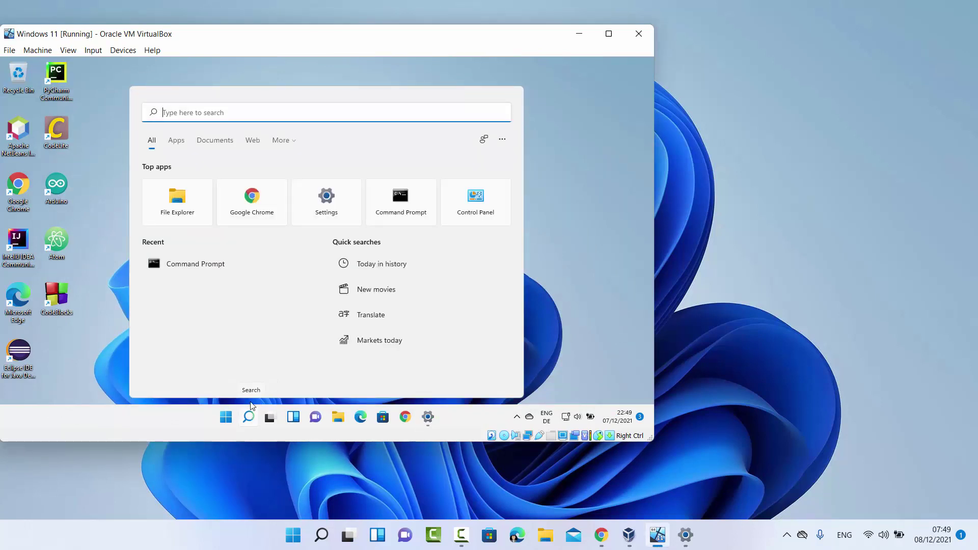
Open Command Prompt from a 'cmd' search and run ipconfig
text(cmd)
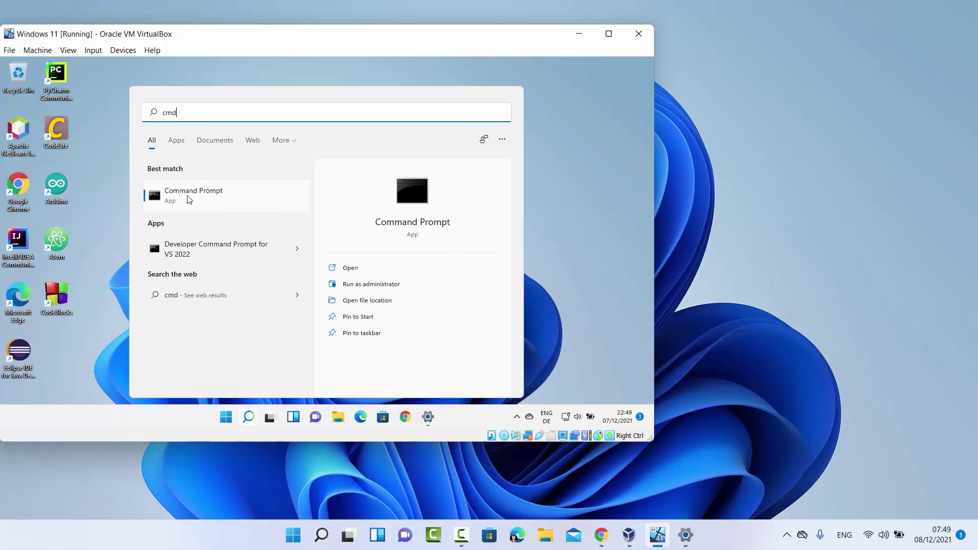
click(182, 200)
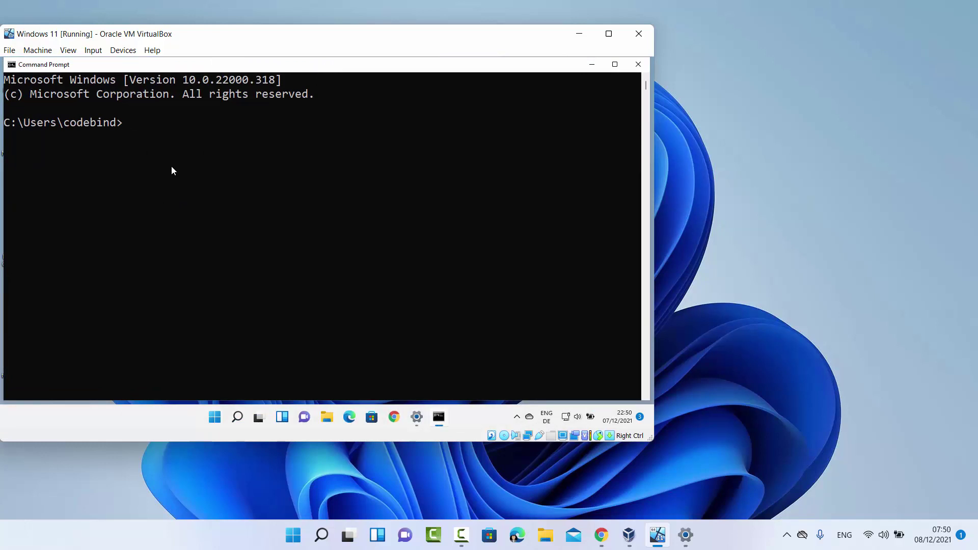
text(ipconfig)
key(Return)
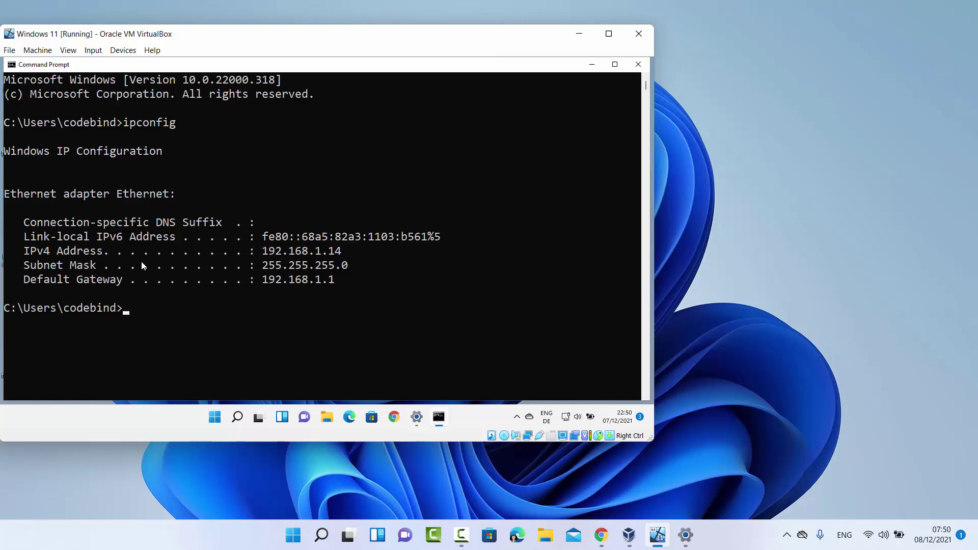
Highlight the IPv4 address 192.168.1.14 in the ipconfig output, then clear the selection
drag(22, 250, 343, 255)
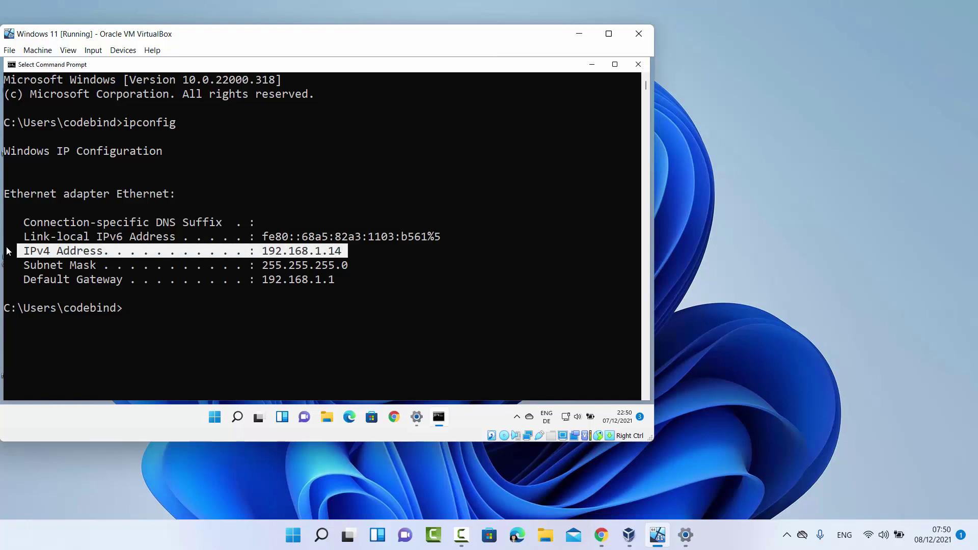
drag(259, 253, 358, 250)
click(742, 287)
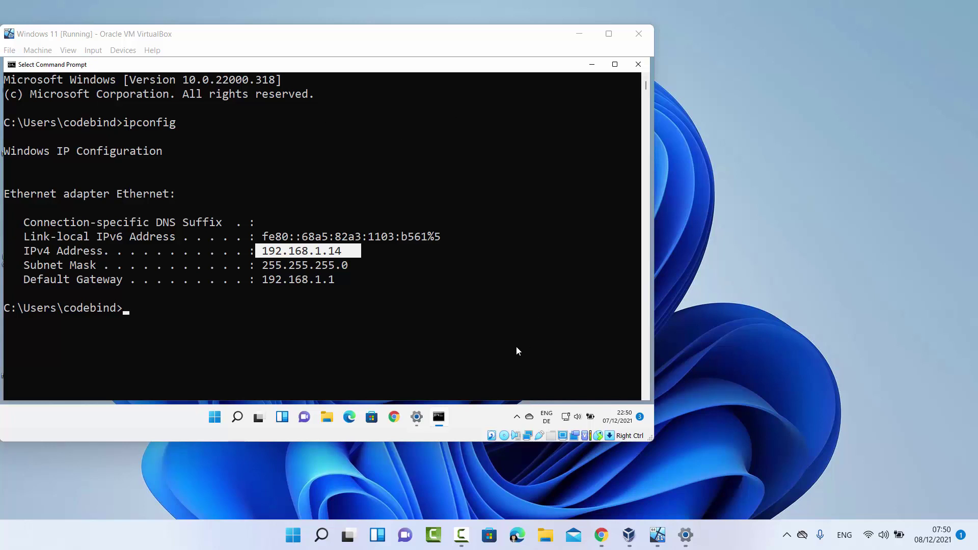
click(213, 354)
On the host, launch Remote Desktop Connection via a 'remo' search and place it beside the VM
click(293, 490)
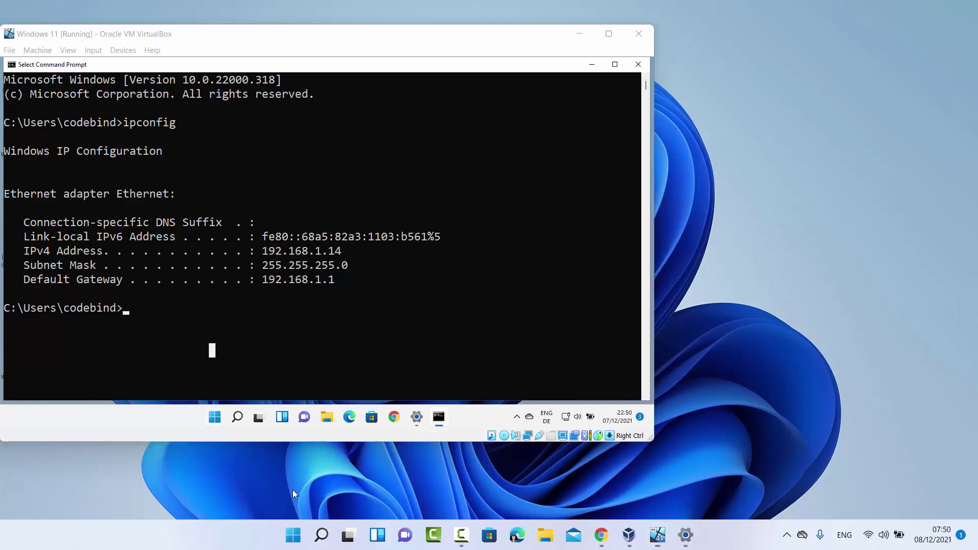
click(321, 536)
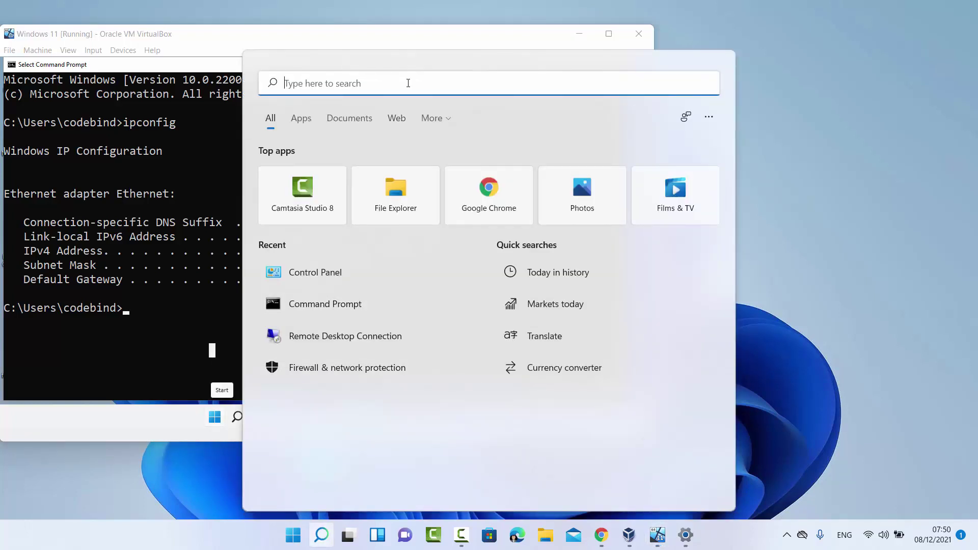
text(remo)
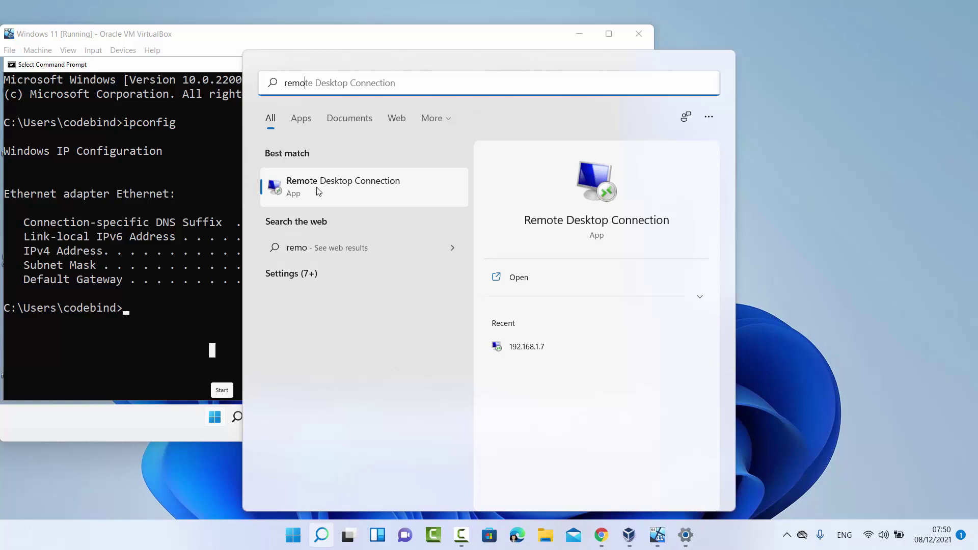
click(319, 192)
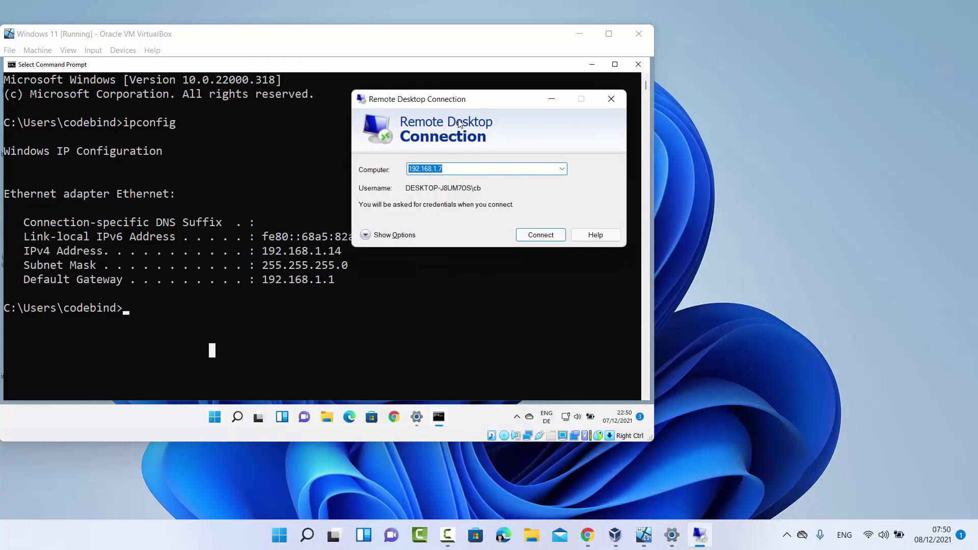
drag(455, 100, 781, 128)
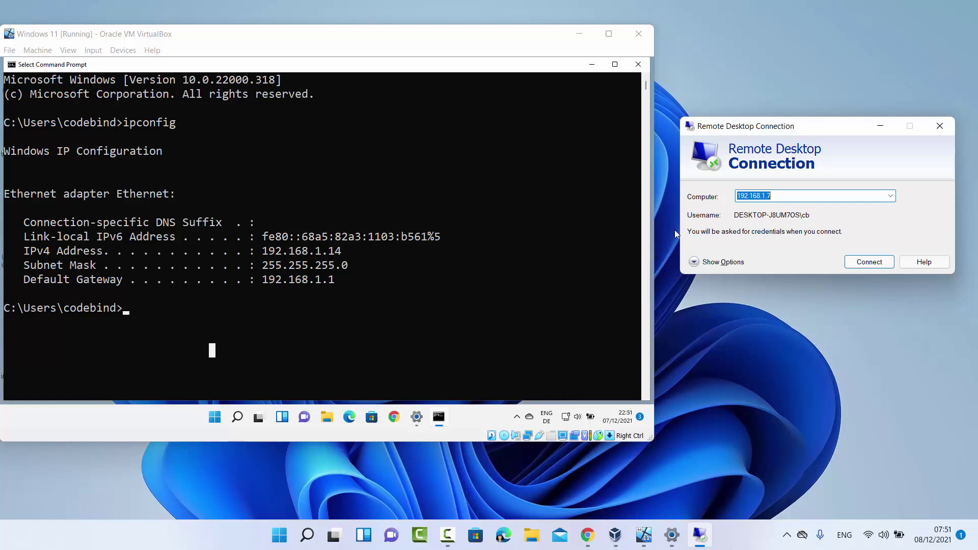
Change the computer address to 192.168.1.14 and connect
click(791, 198)
key(BackSpace)
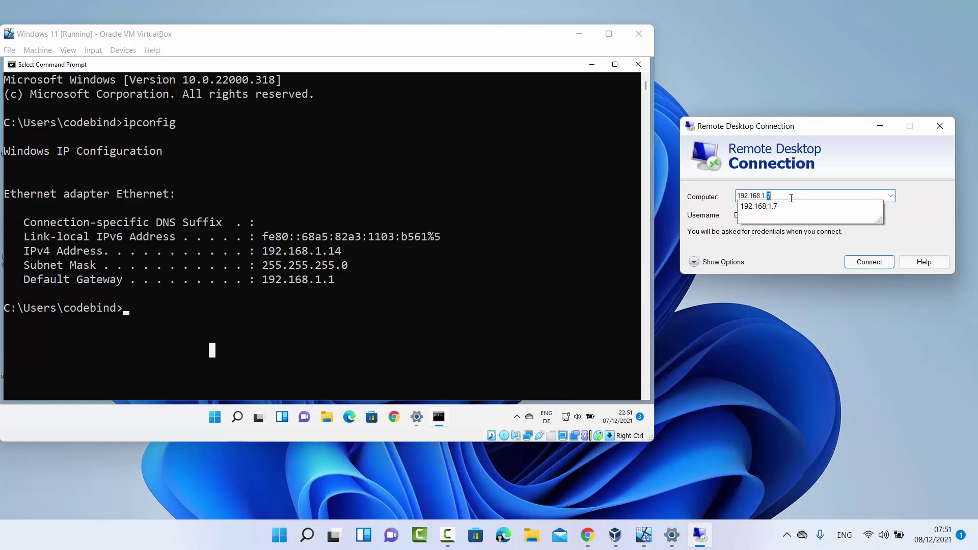
text(14)
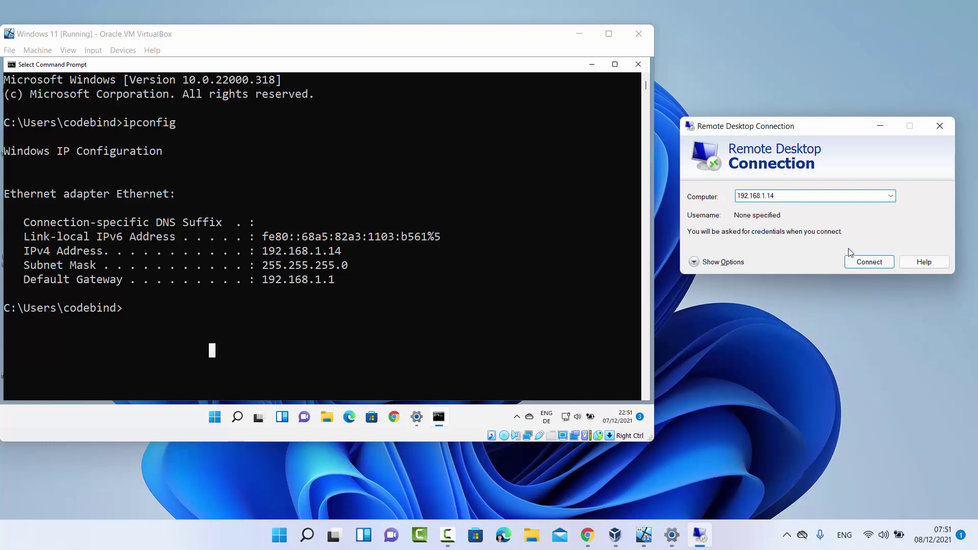
click(861, 263)
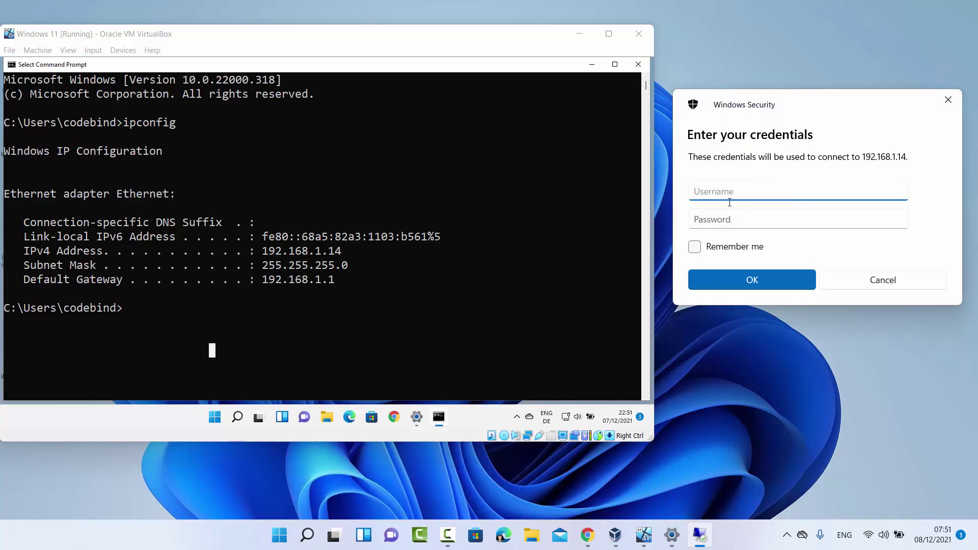
Look up the VM account's user name in the Start menu account options and command prompt path
click(571, 227)
click(589, 69)
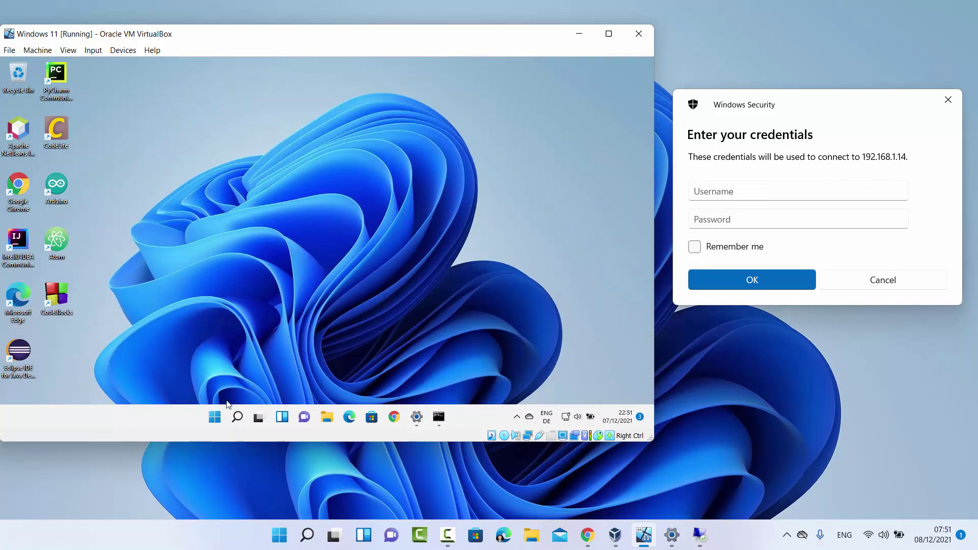
click(215, 418)
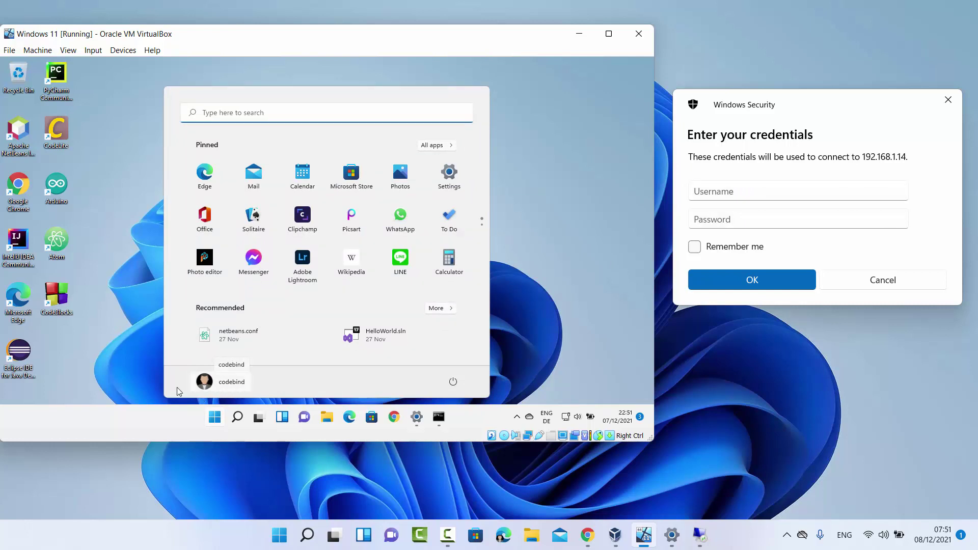
click(215, 419)
click(216, 418)
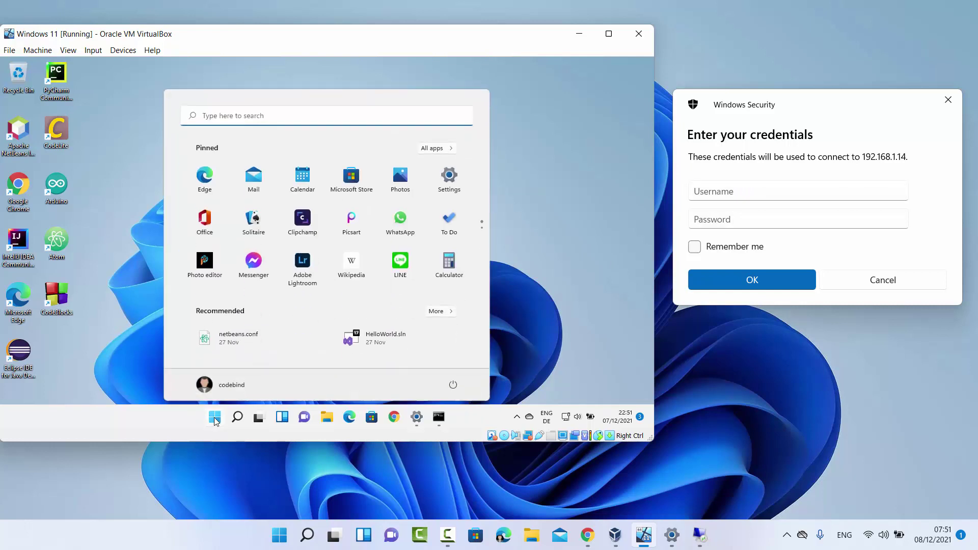
click(228, 388)
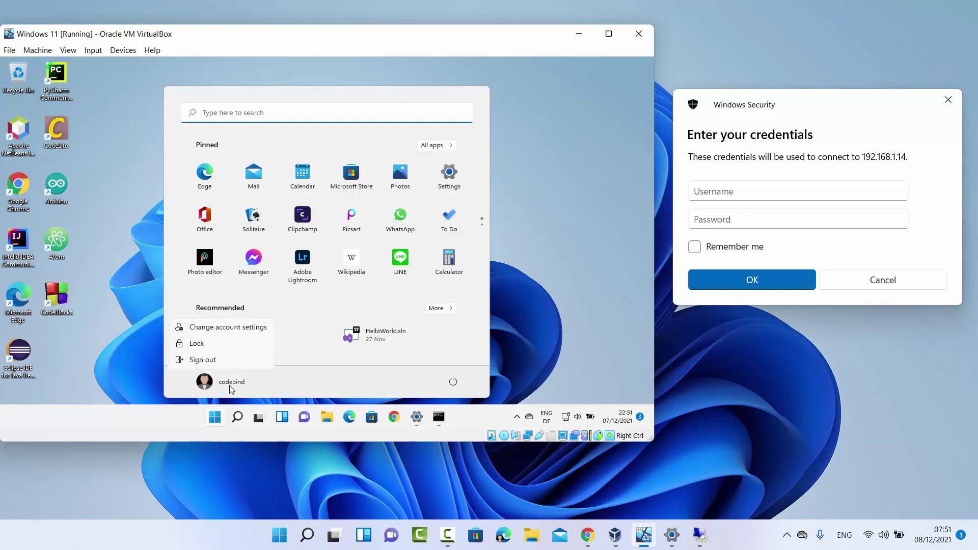
click(439, 418)
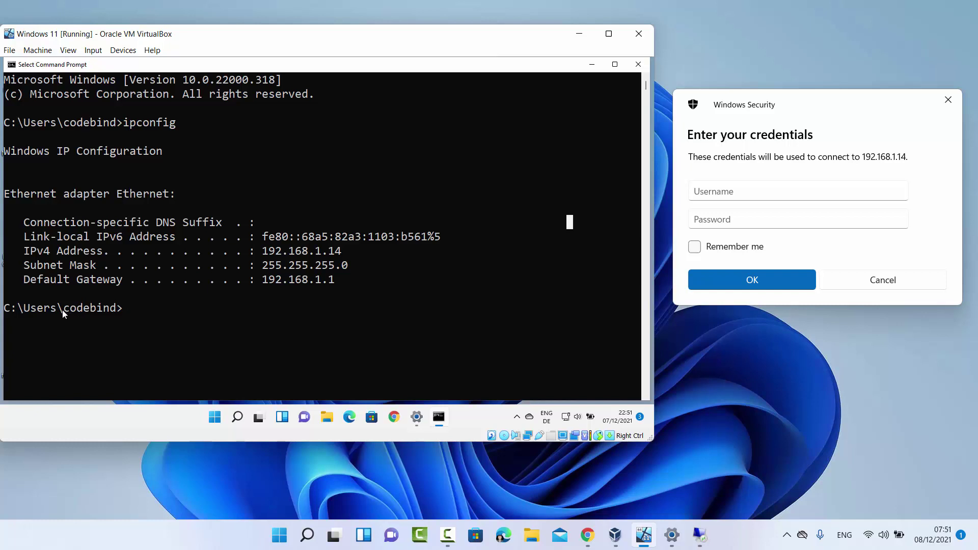
drag(59, 310, 116, 311)
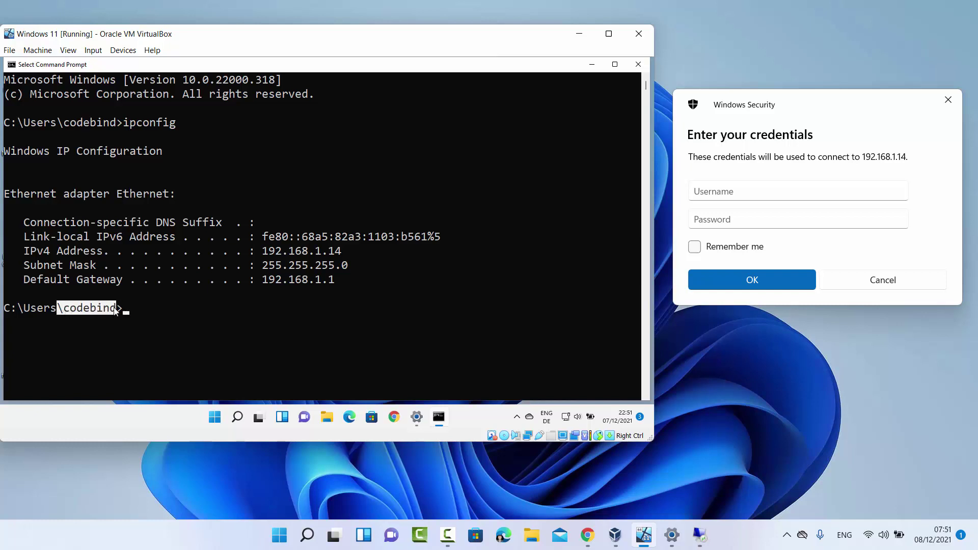
click(67, 310)
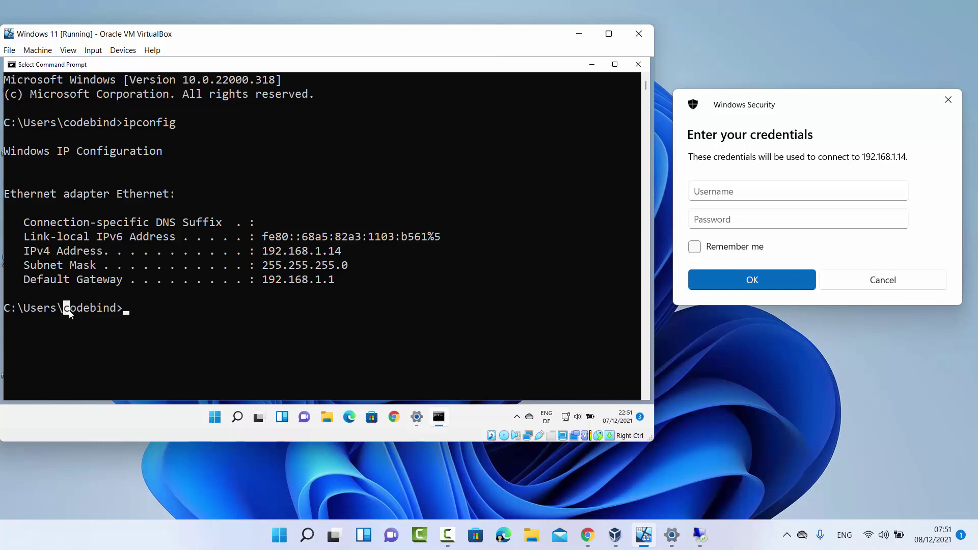
drag(66, 310, 114, 312)
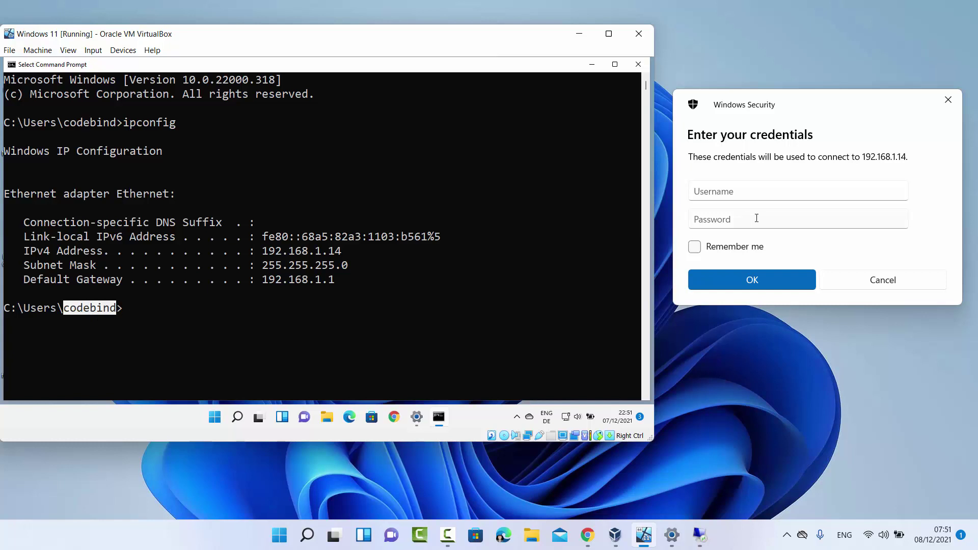
Type the VM account's user name into the credentials prompt's user field
click(764, 189)
text(code)
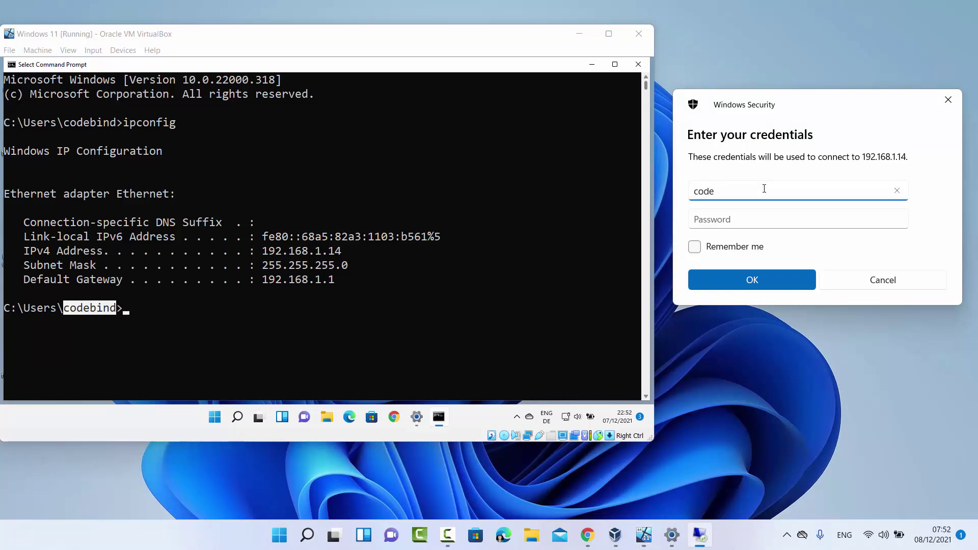
text(bind)
click(778, 226)
Recheck the VM account's options in its Start menu, then dismiss them
click(273, 363)
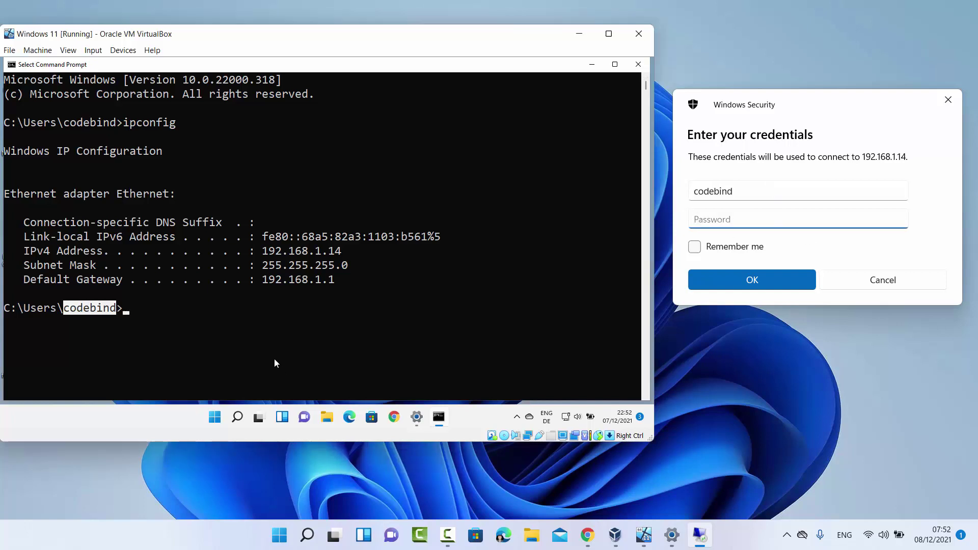
click(214, 417)
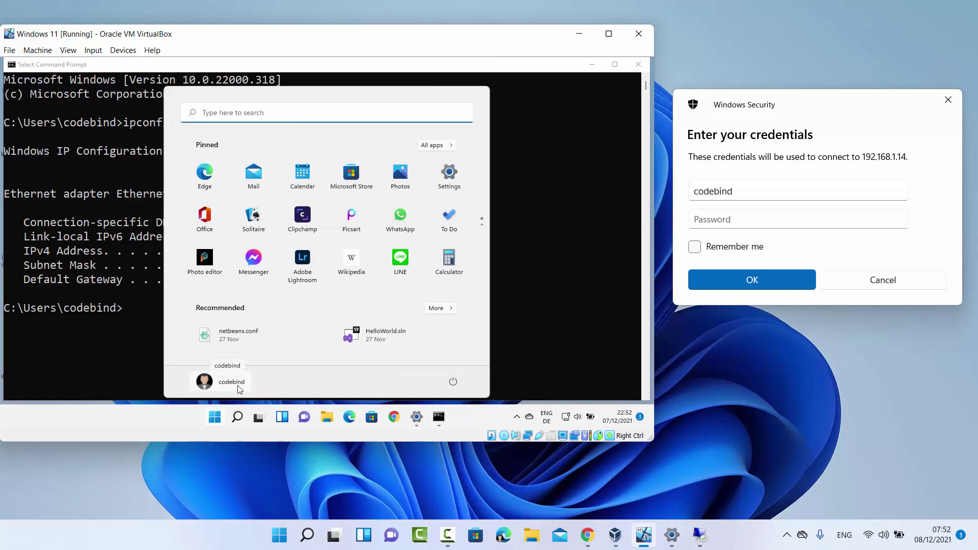
click(235, 382)
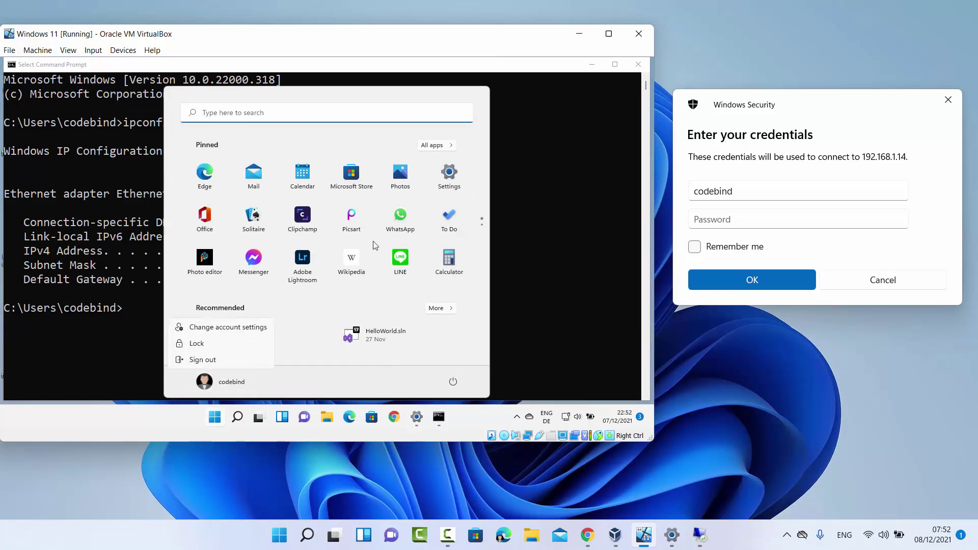
click(313, 323)
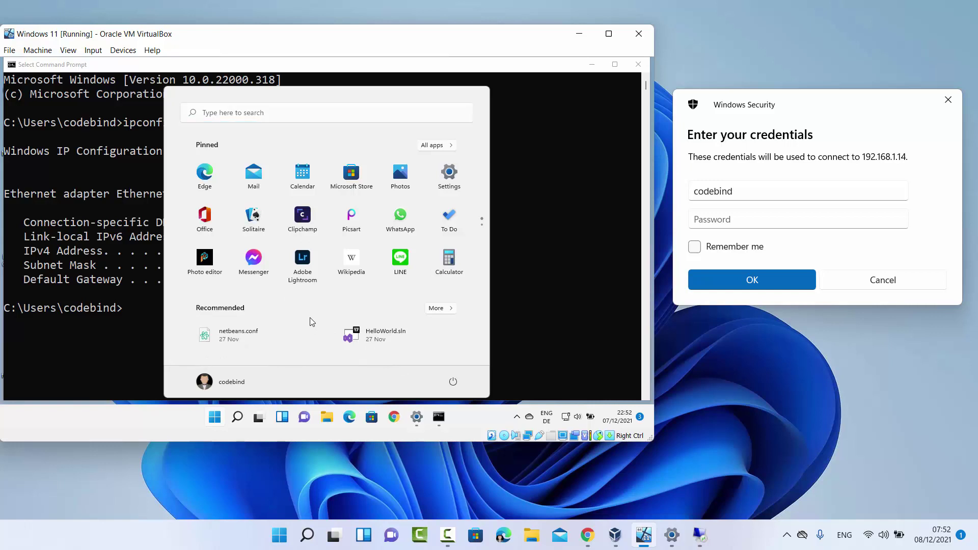
Enter the account password, tick Remember me, and submit the Remote Desktop credentials
click(504, 298)
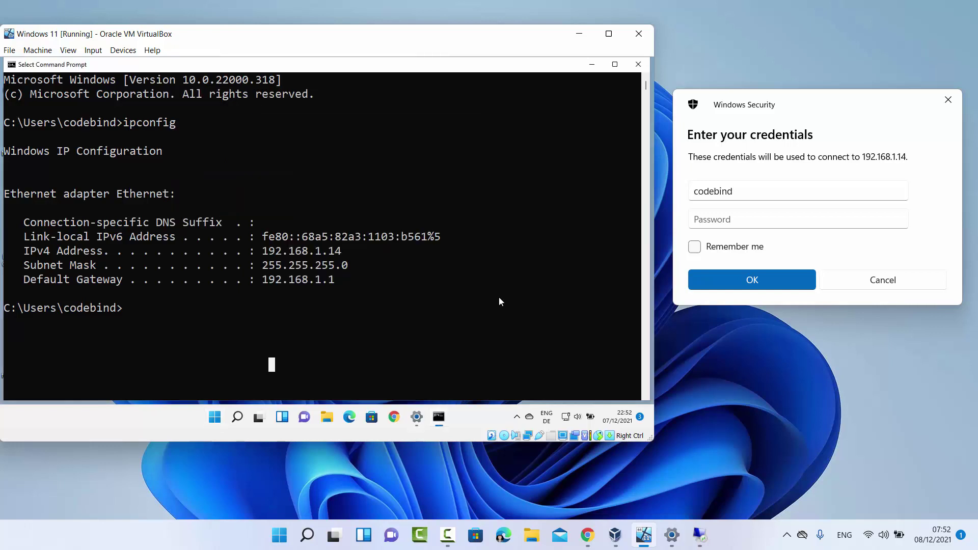
click(802, 223)
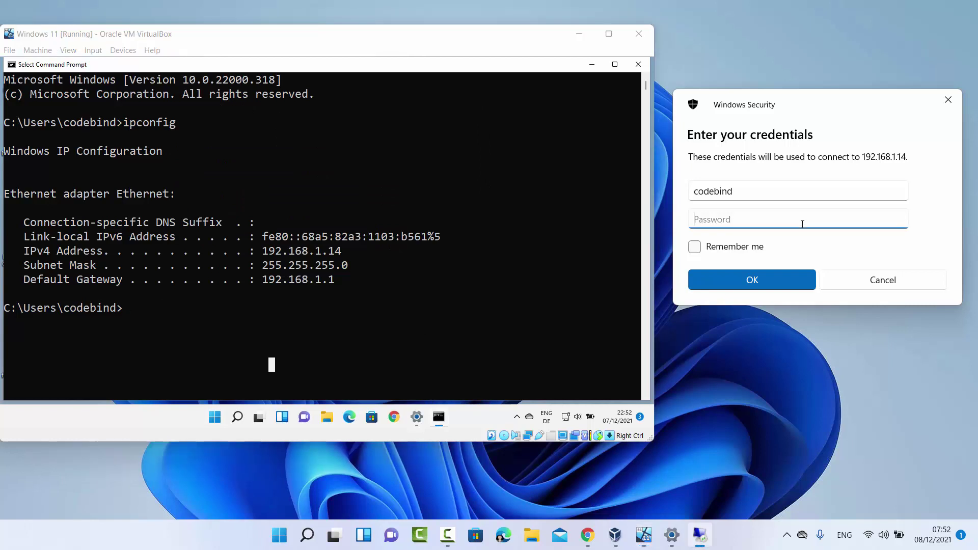
text(••••••)
click(695, 248)
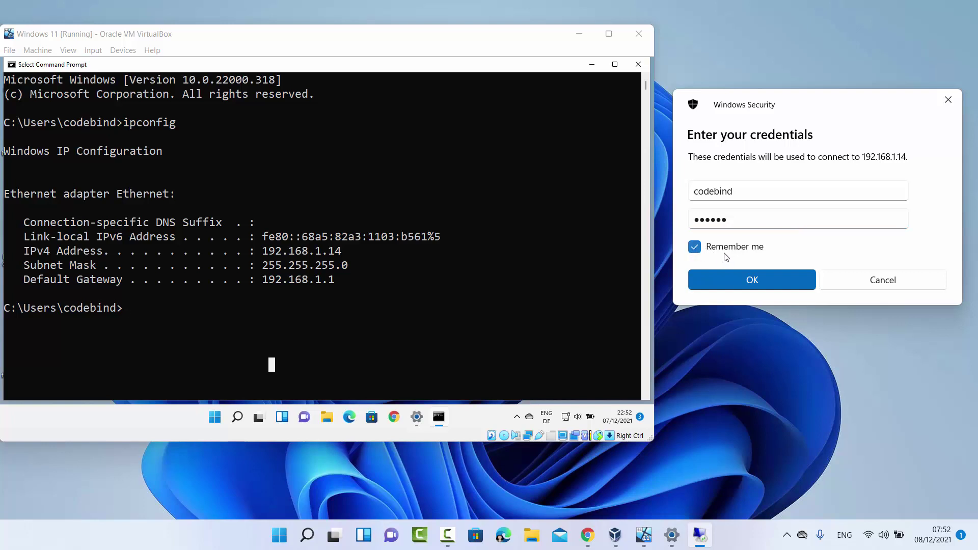
click(742, 281)
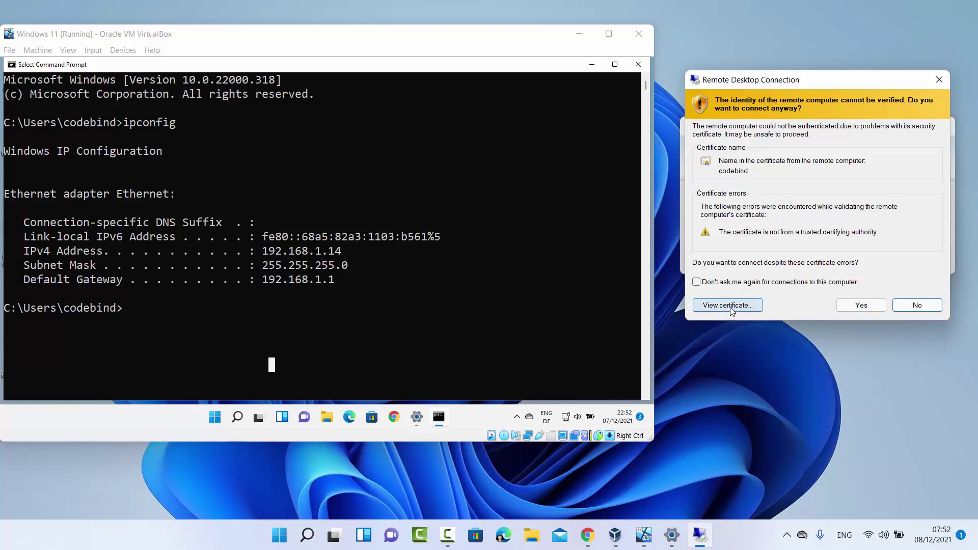
Accept the unverified certificate and wake the VM's lock screen in the session
click(861, 305)
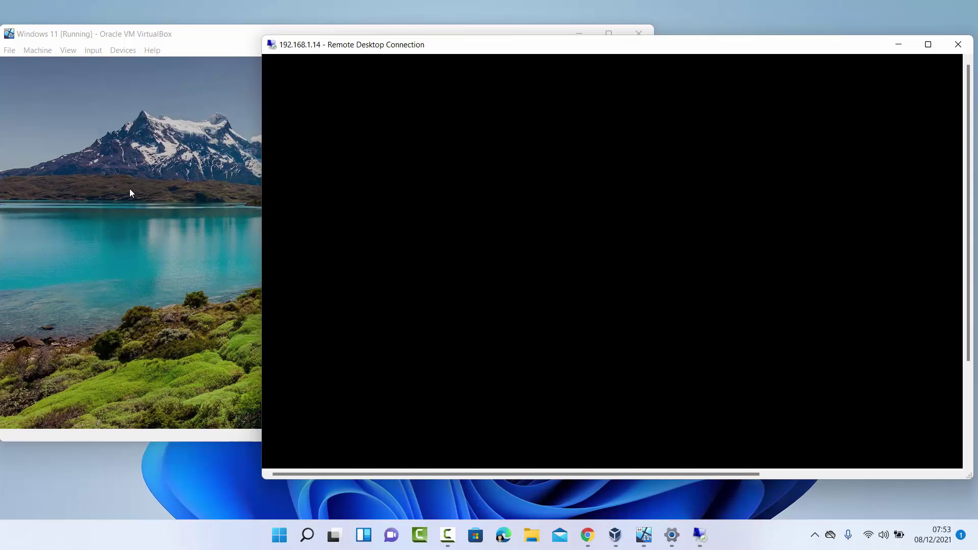
click(130, 188)
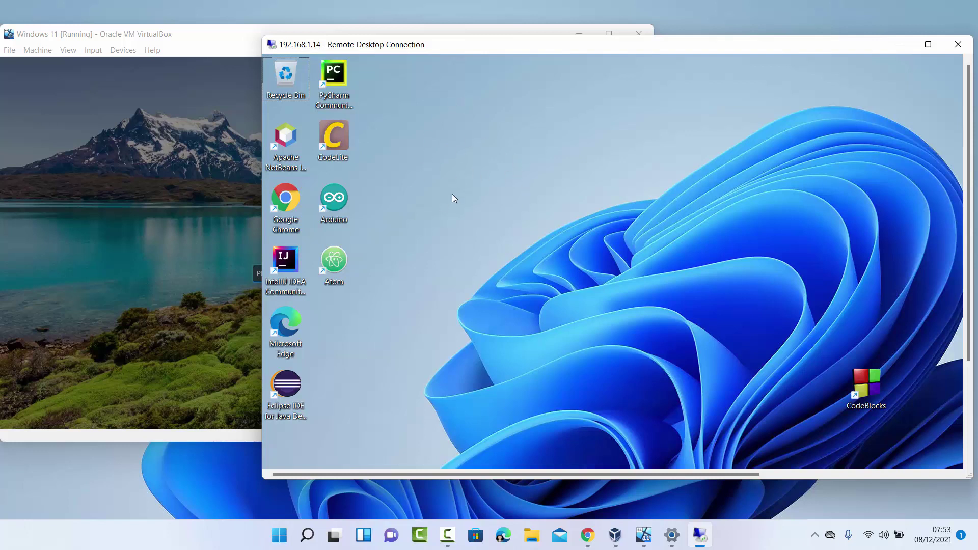
drag(967, 332, 961, 449)
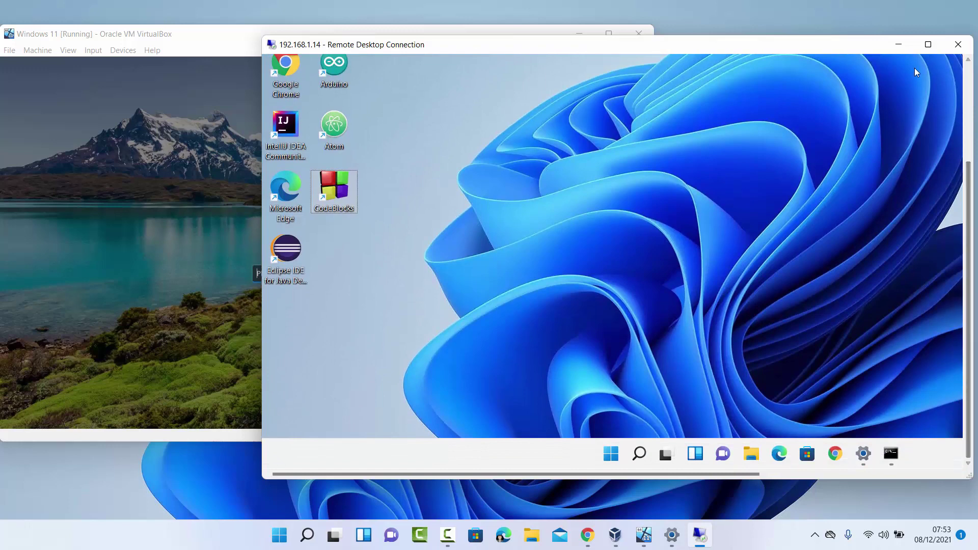
Show the remote session to 192.168.1.14 full screen
click(928, 45)
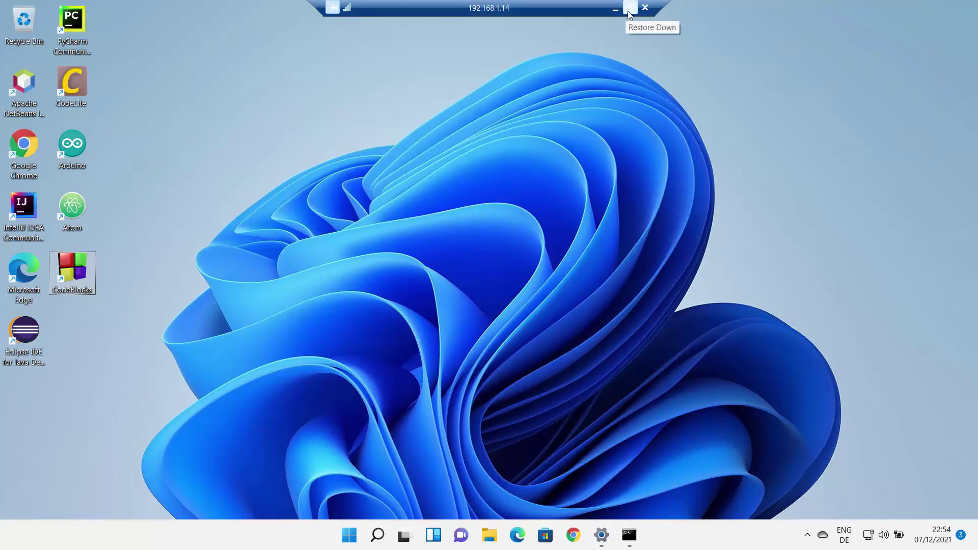
click(628, 10)
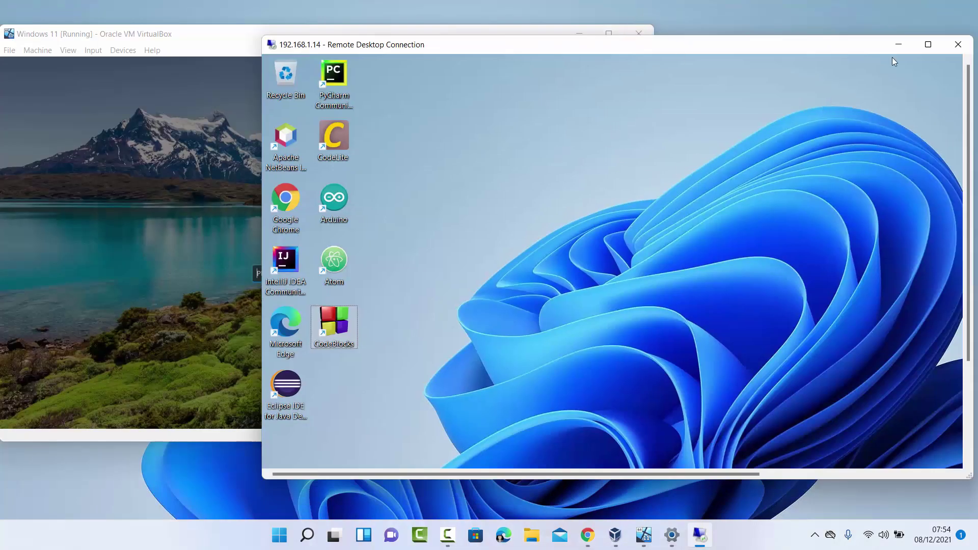
click(924, 47)
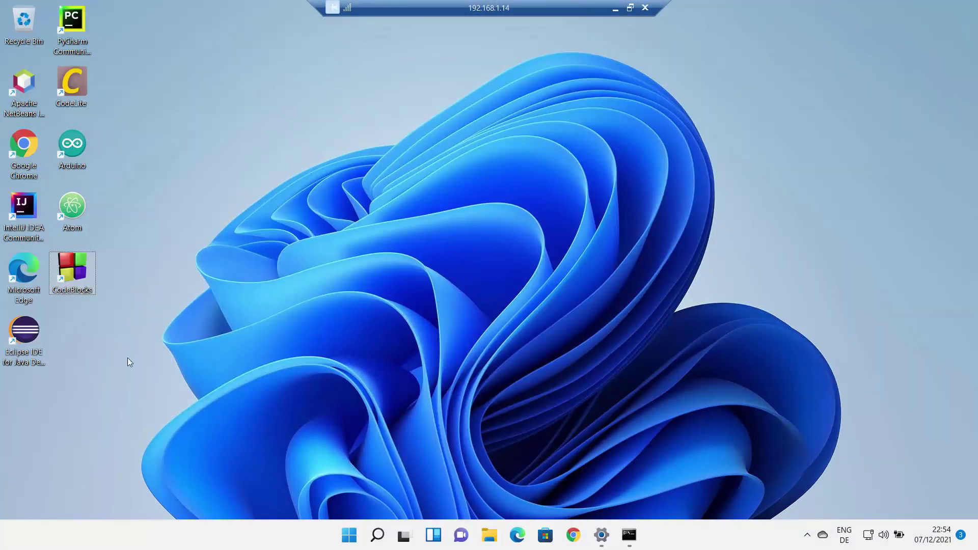
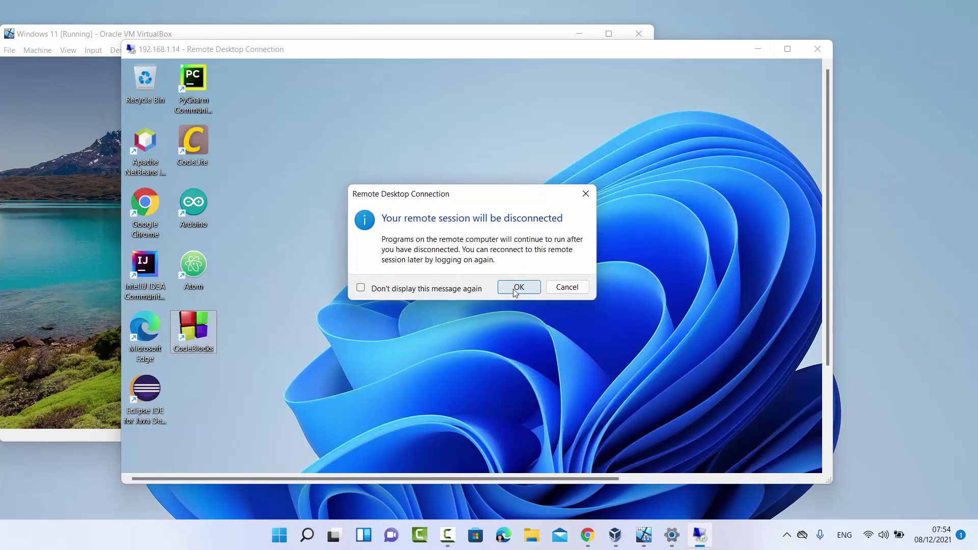
End the remote session, sign back into the Windows 11 guest with its PIN, and close Command Prompt
click(518, 286)
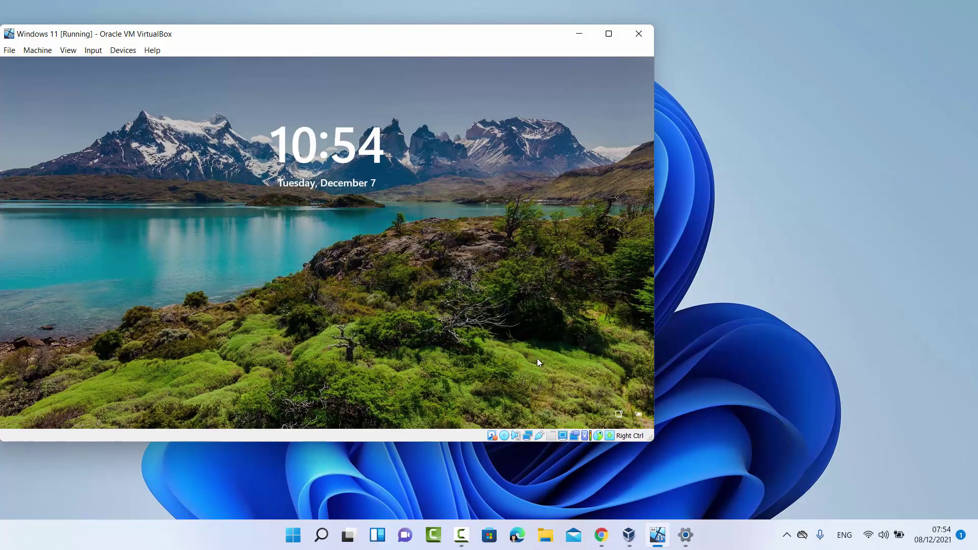
click(329, 309)
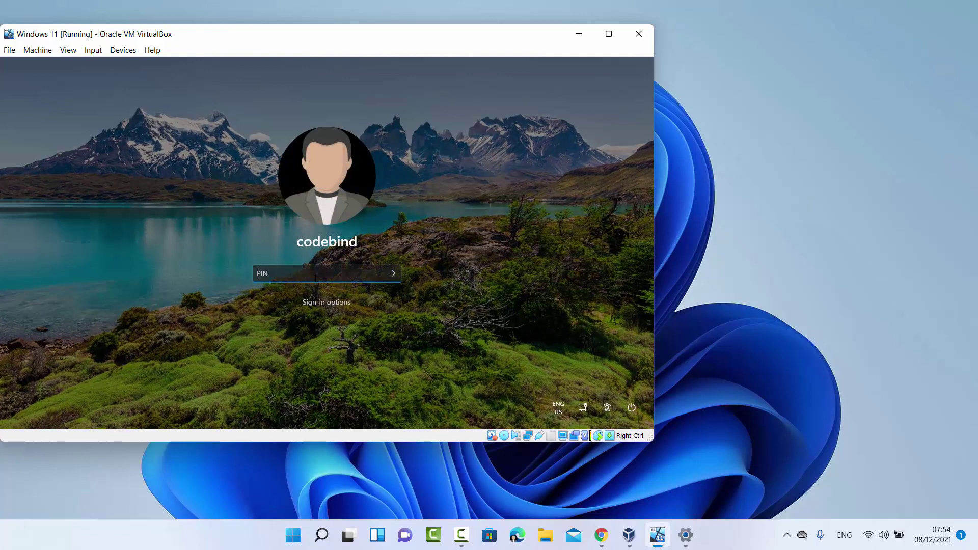
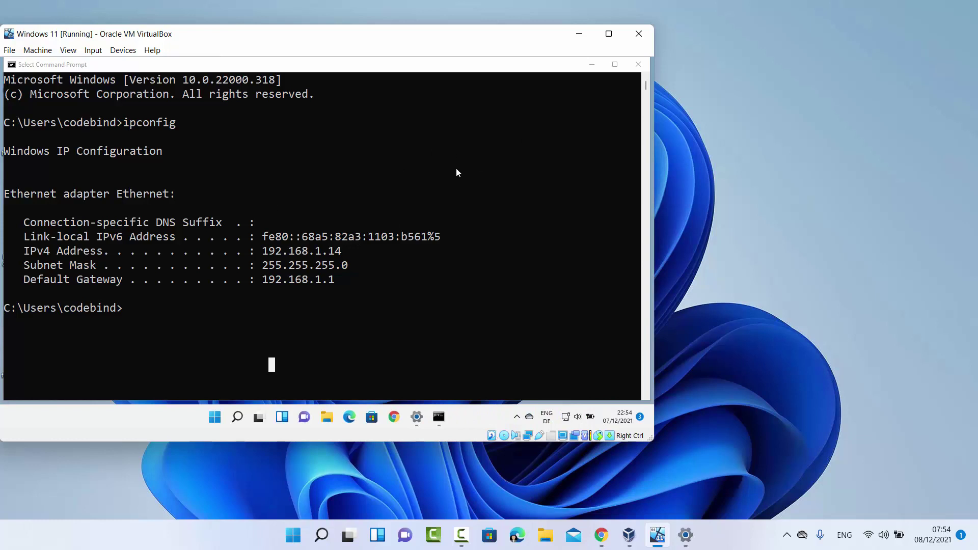
click(637, 64)
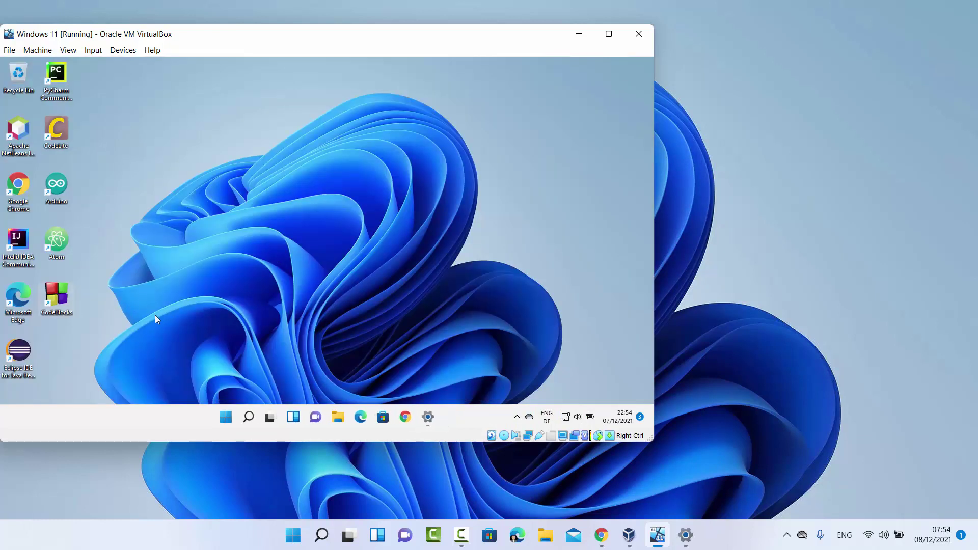
Reconnect Remote Desktop Connection to 192.168.1.14, accepting the certificate warning
click(321, 535)
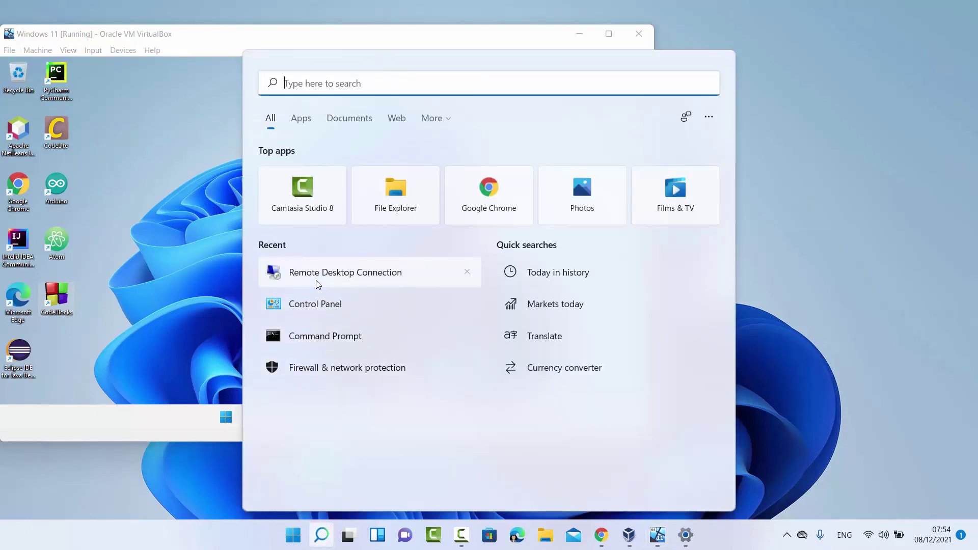
click(304, 272)
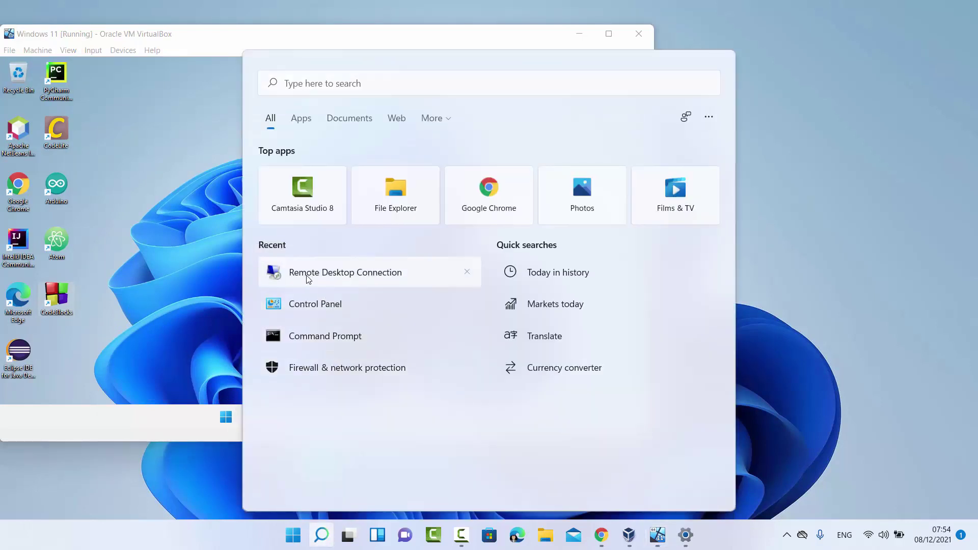
drag(555, 112, 819, 106)
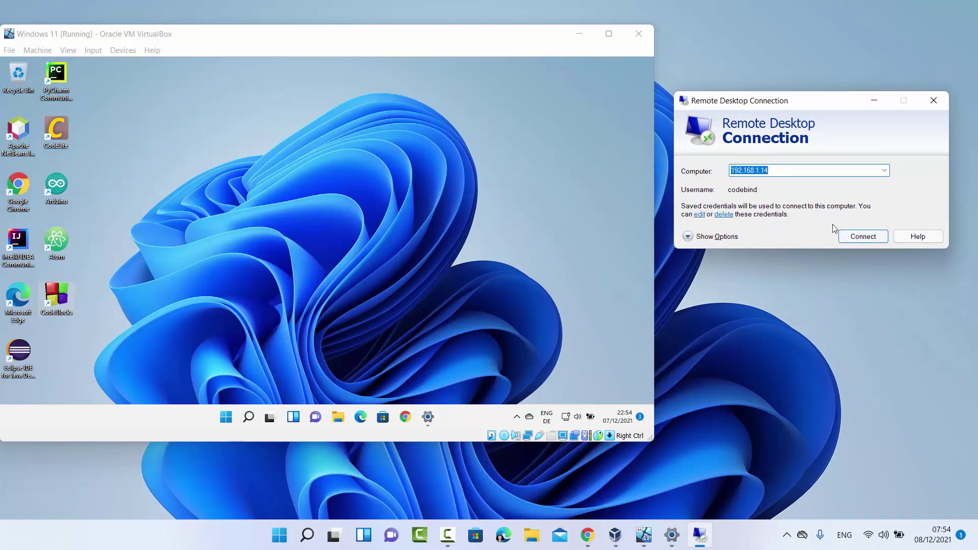
click(847, 238)
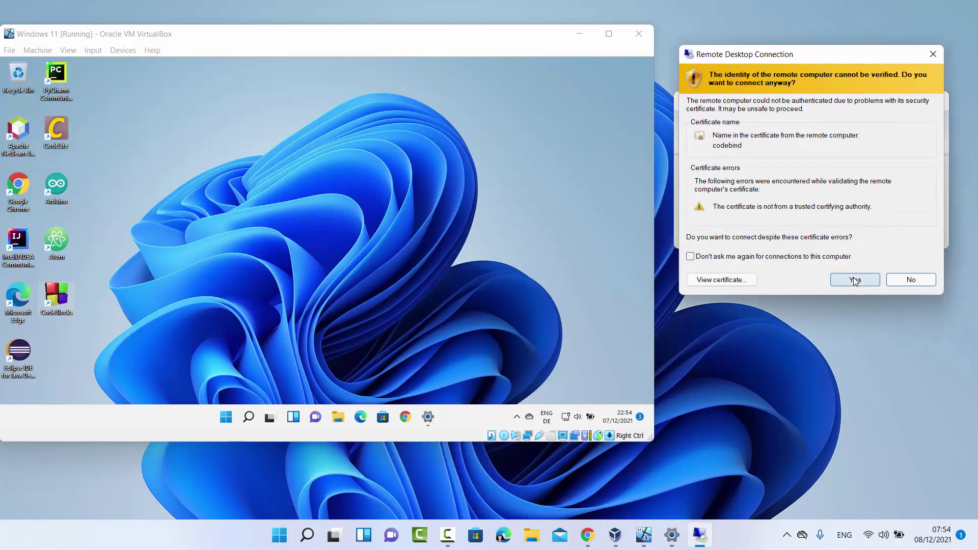
click(854, 279)
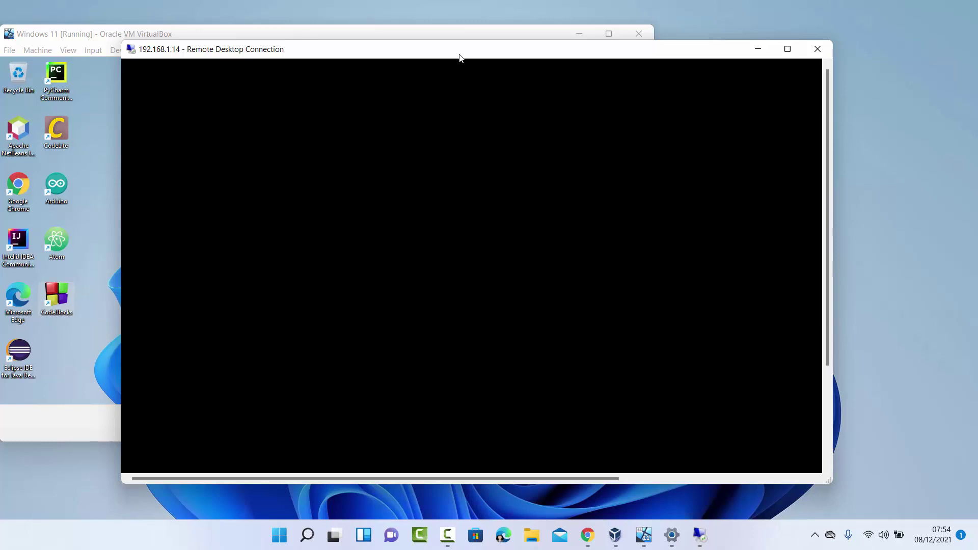
Maximize the remote session to full screen and bring up the remote machine's search
drag(458, 55, 635, 55)
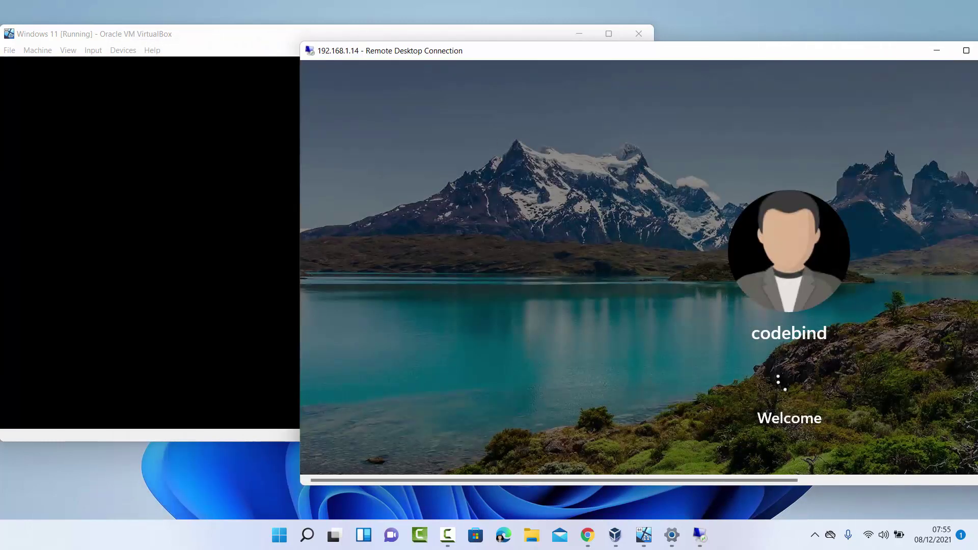
click(150, 254)
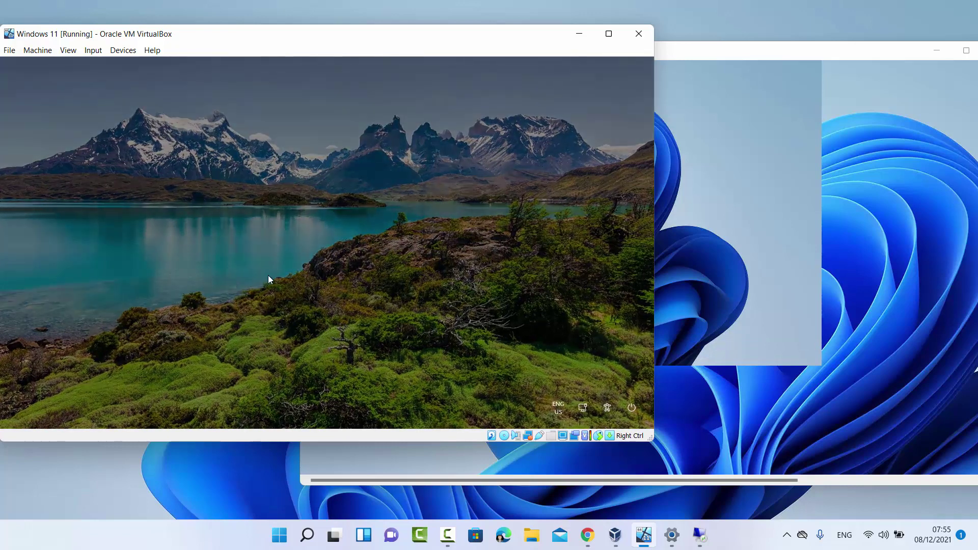
click(750, 342)
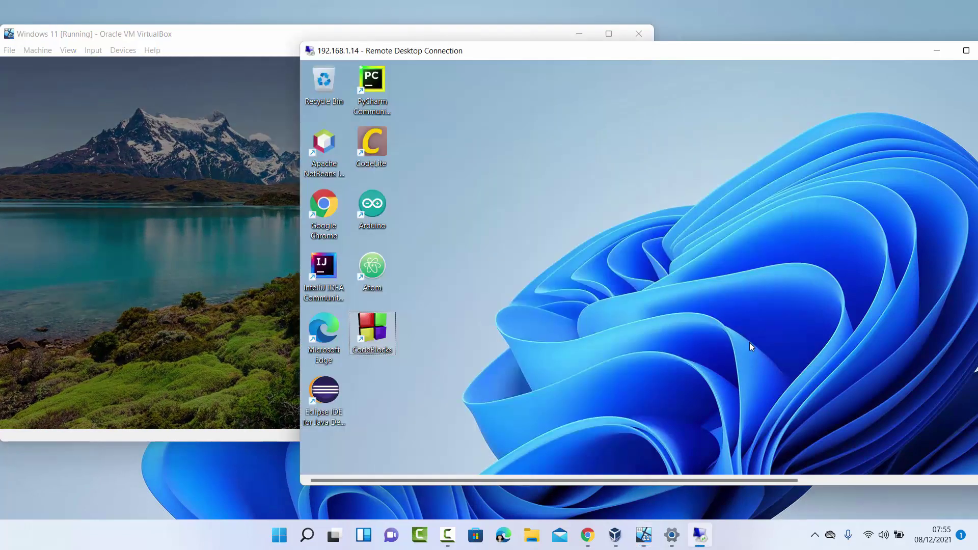
drag(735, 52, 537, 61)
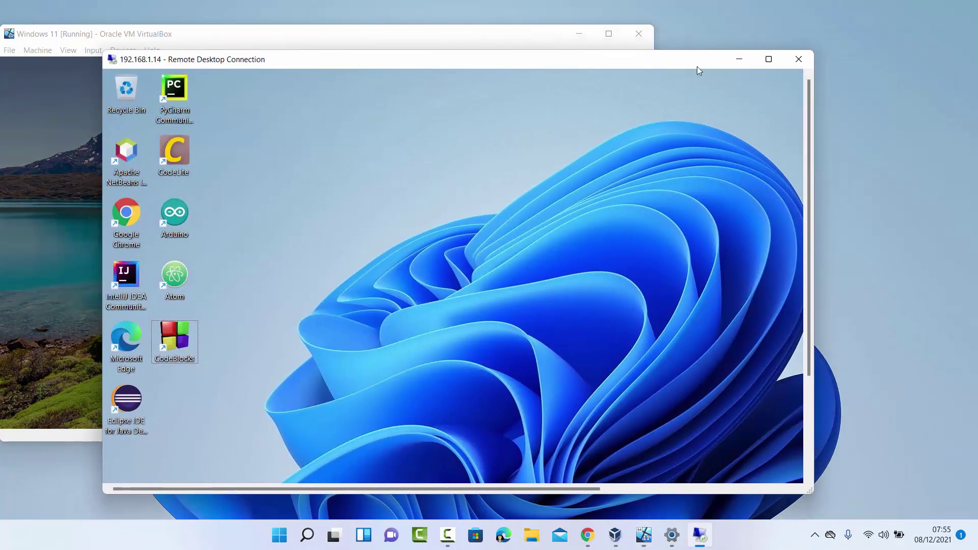
click(769, 59)
click(391, 536)
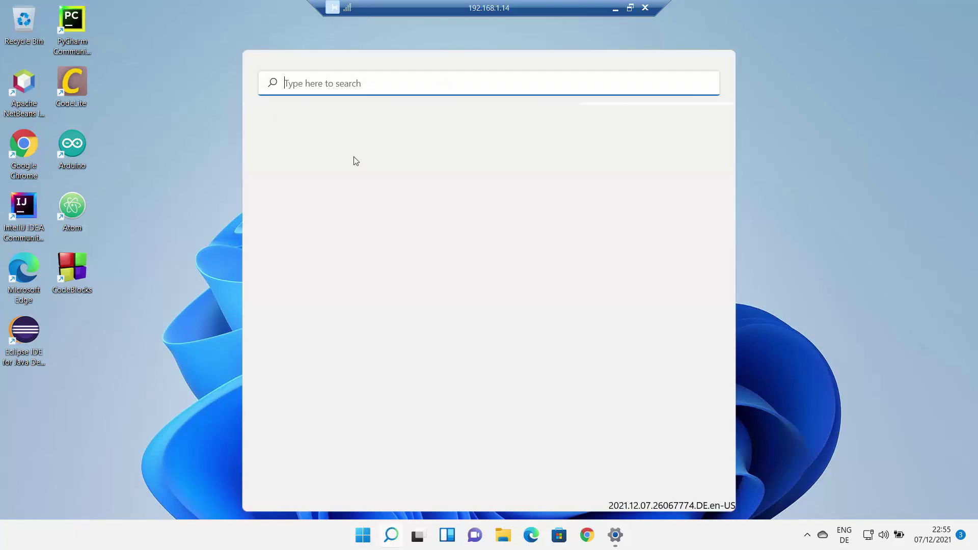
Open Command Prompt on the remote machine, run ipconfig, and highlight IPv4 address 192.168.1.14
text(c)
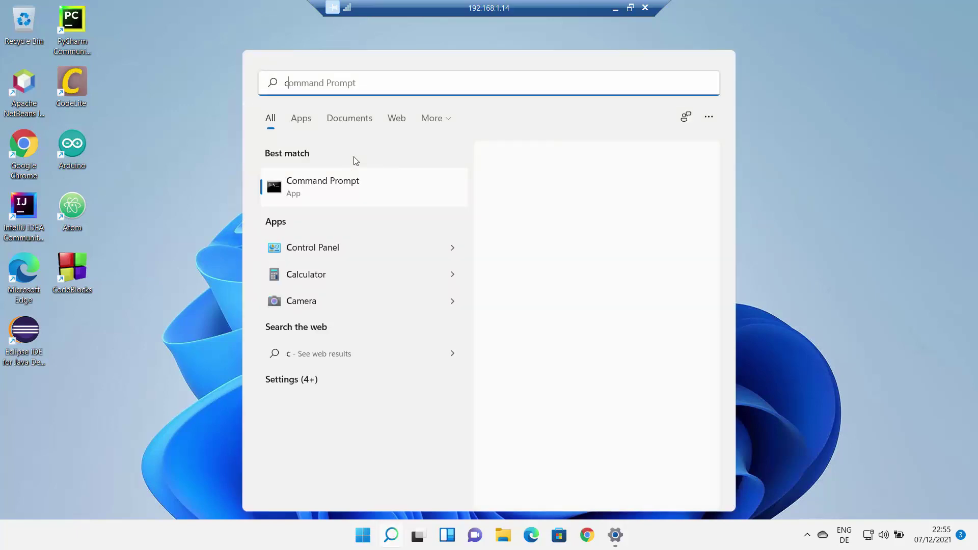
text(md)
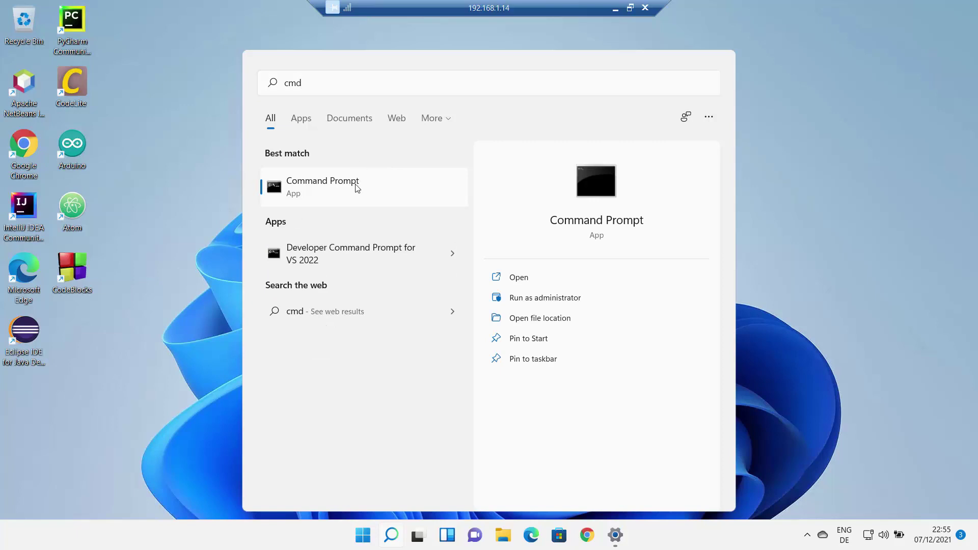
click(357, 188)
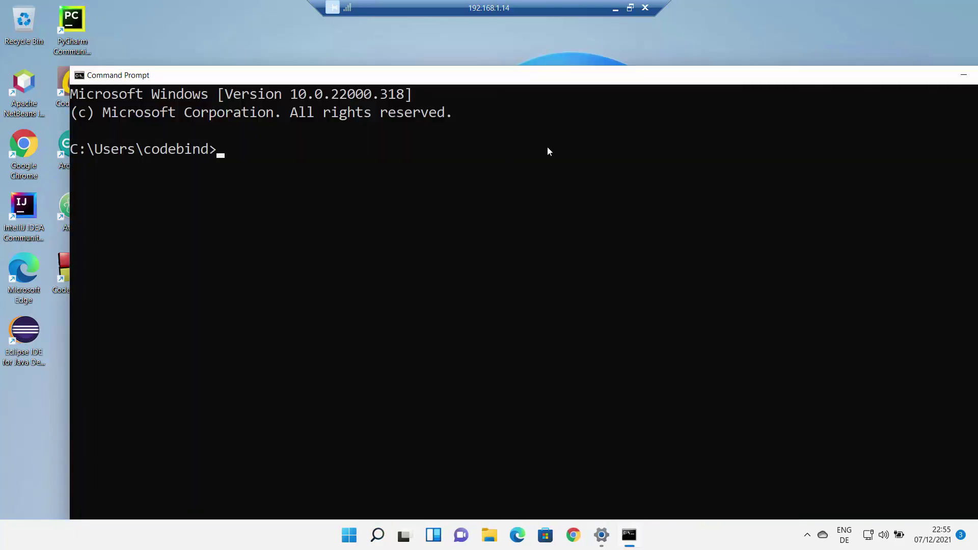
text(ipconfig)
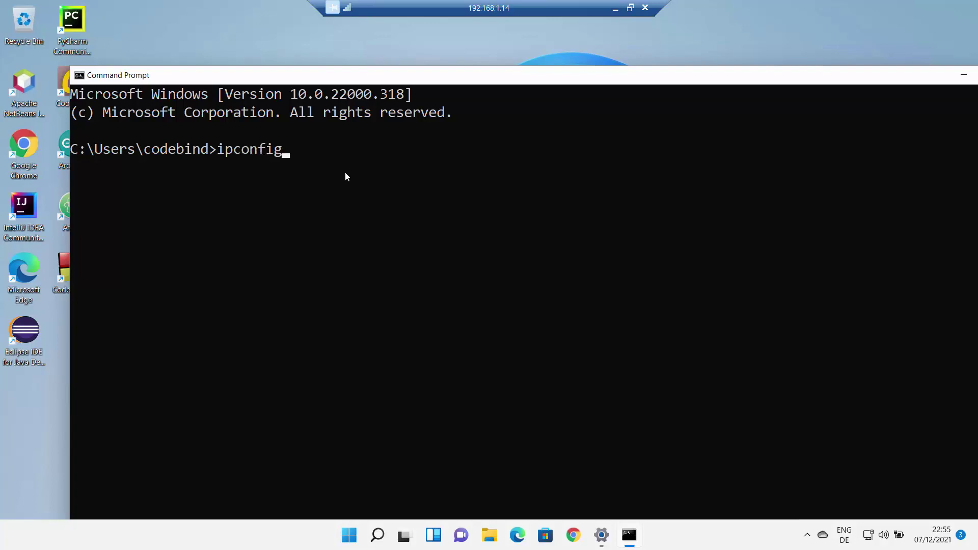
key(Return)
drag(390, 316, 484, 315)
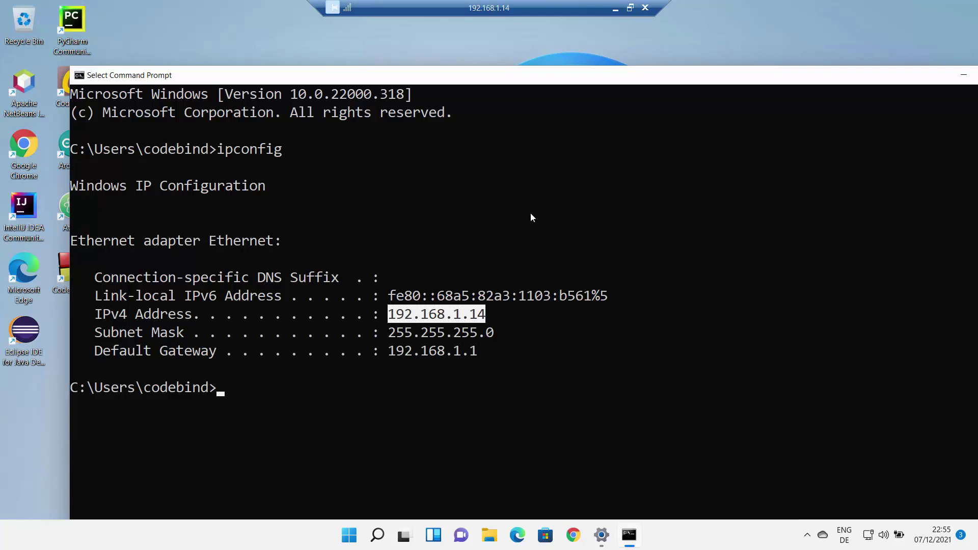
Enlarge and reposition the Command Prompt window, then restore the session from full screen
drag(504, 80, 464, 74)
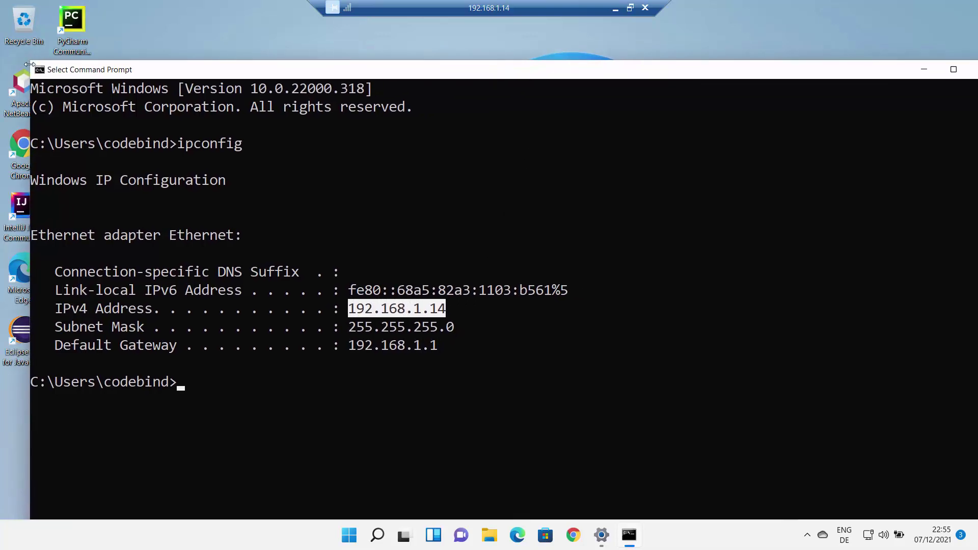
drag(28, 61, 261, 58)
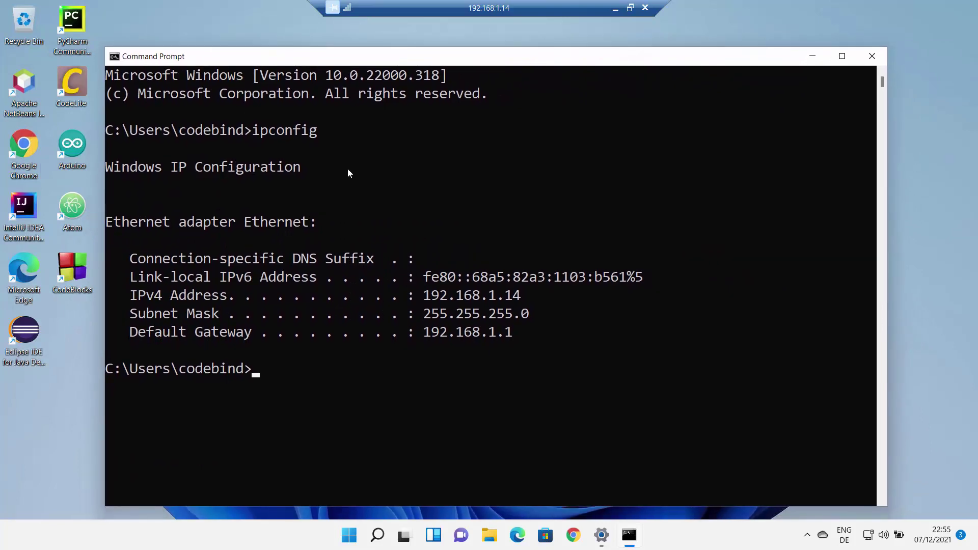
drag(181, 370, 243, 371)
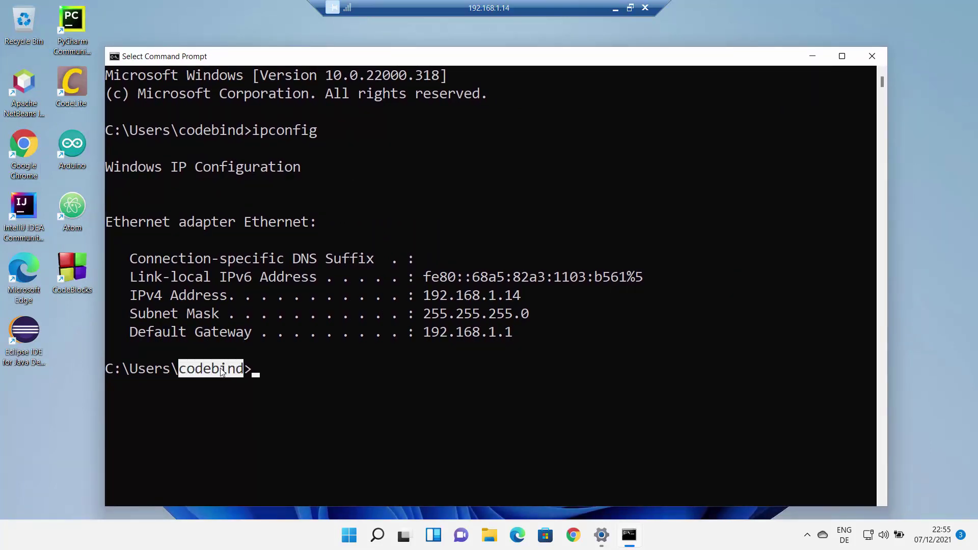
click(443, 350)
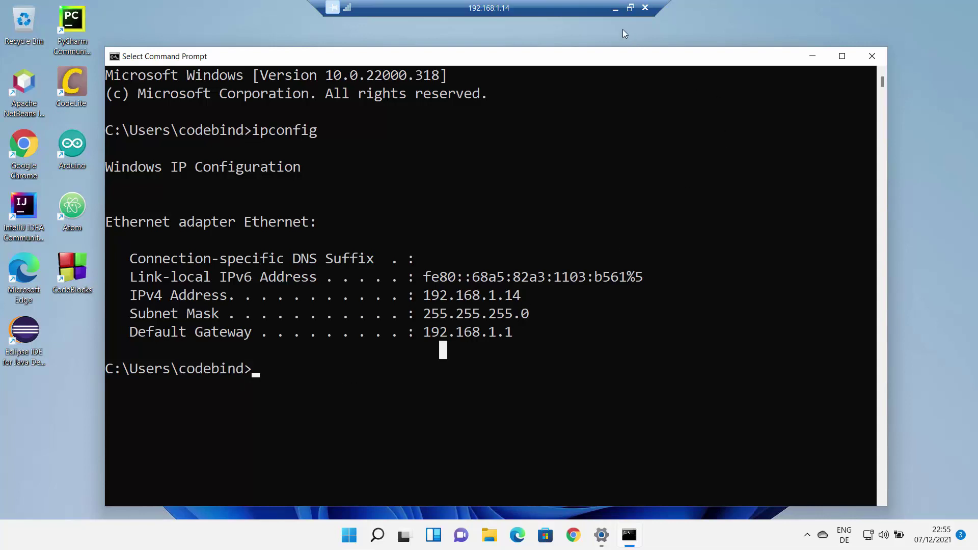
click(631, 8)
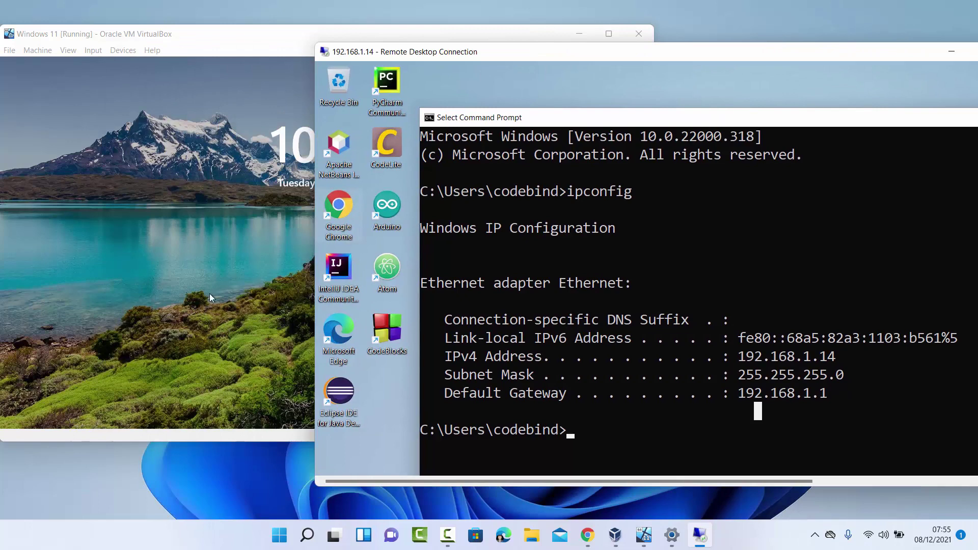
Unlock the Windows 11 VM with its PIN, which drops the Remote Desktop session
click(165, 253)
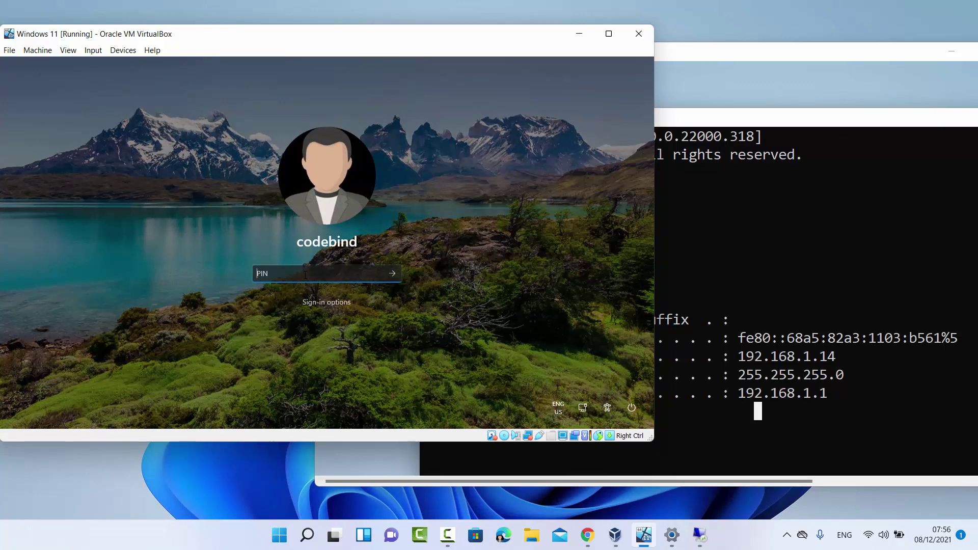
key(Return)
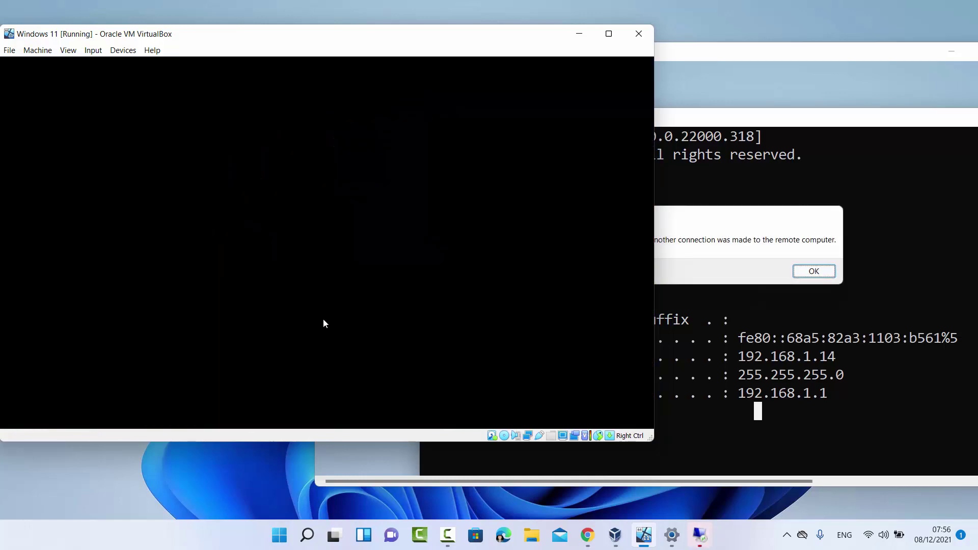
click(809, 245)
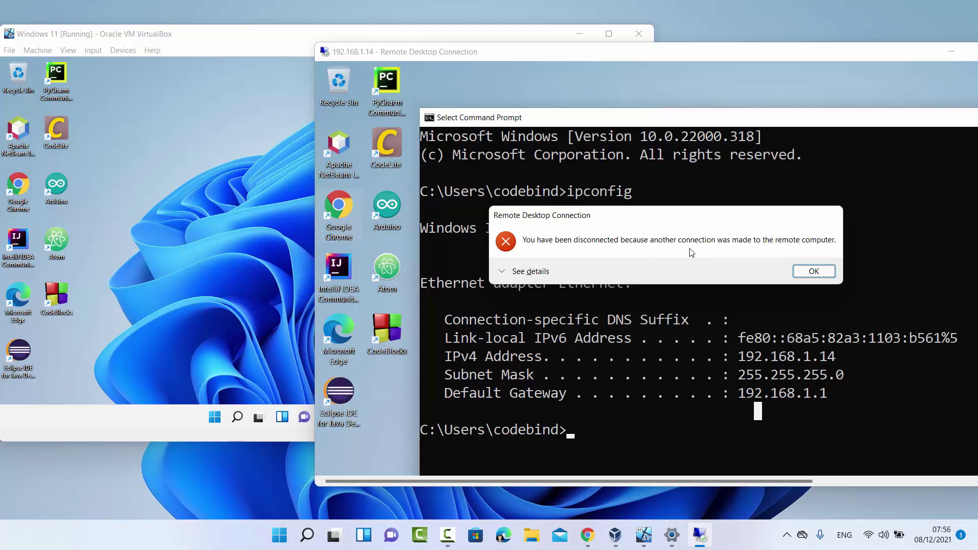
click(190, 241)
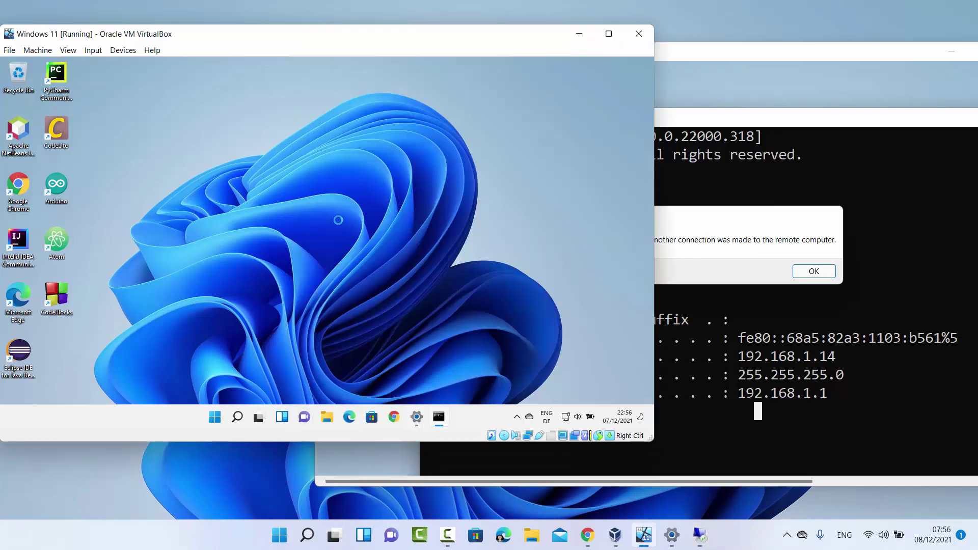
Acknowledge the disconnection and reconnect to 192.168.1.14, accepting the certificate warning
click(798, 265)
click(815, 272)
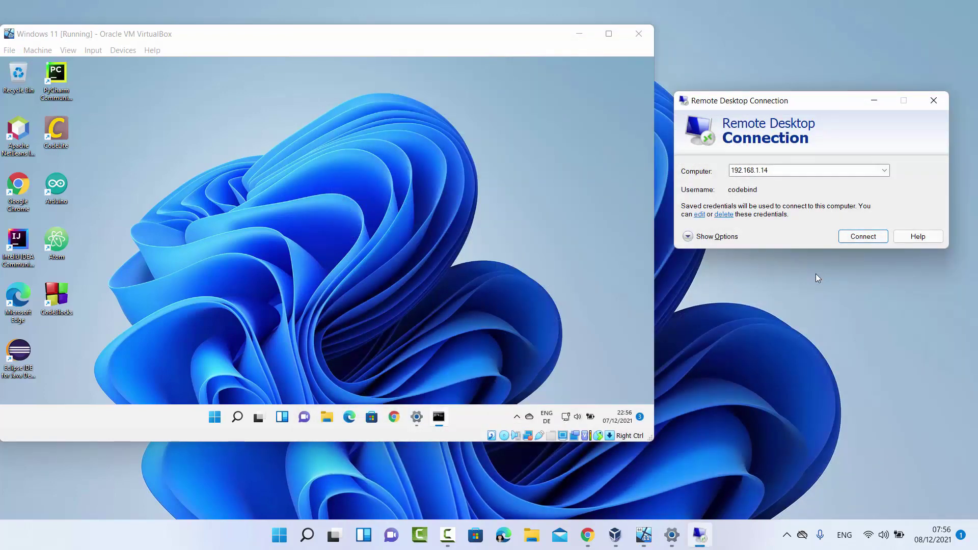
click(861, 237)
click(849, 273)
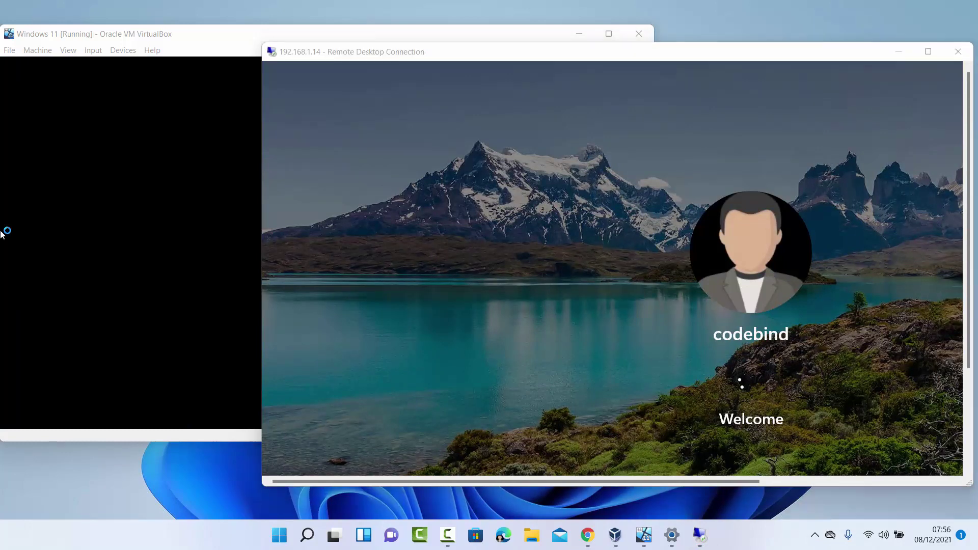
Close the remote Command Prompt so only the remote desktop shows
click(3, 233)
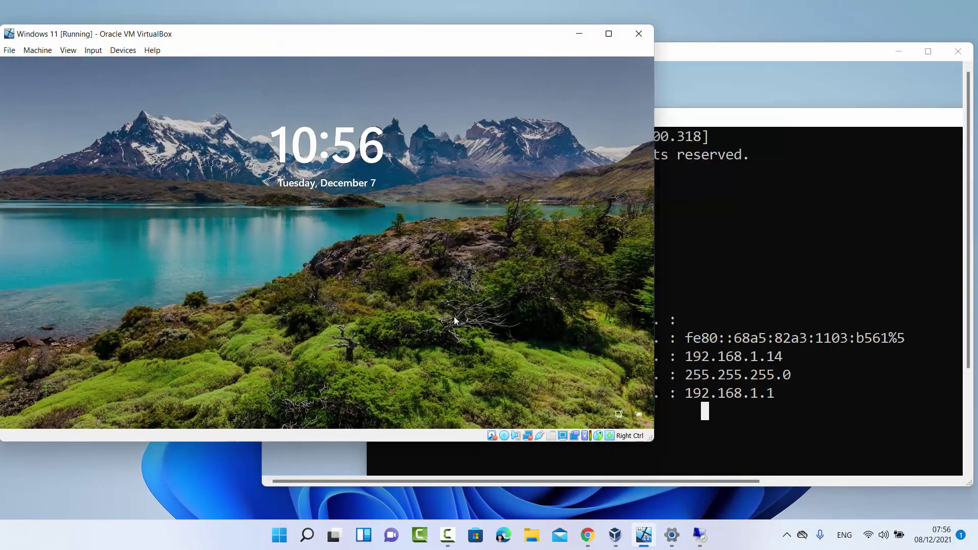
click(750, 324)
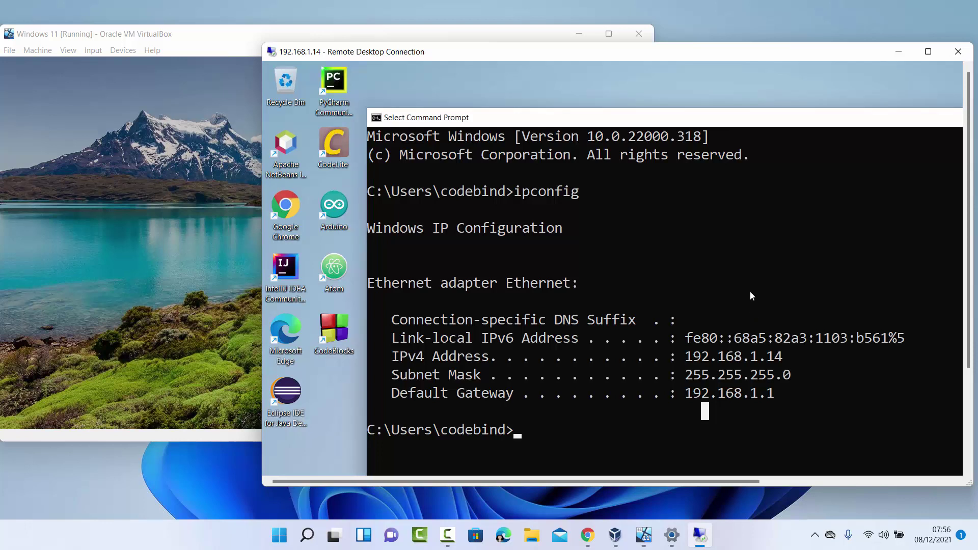
drag(747, 122, 559, 158)
click(924, 143)
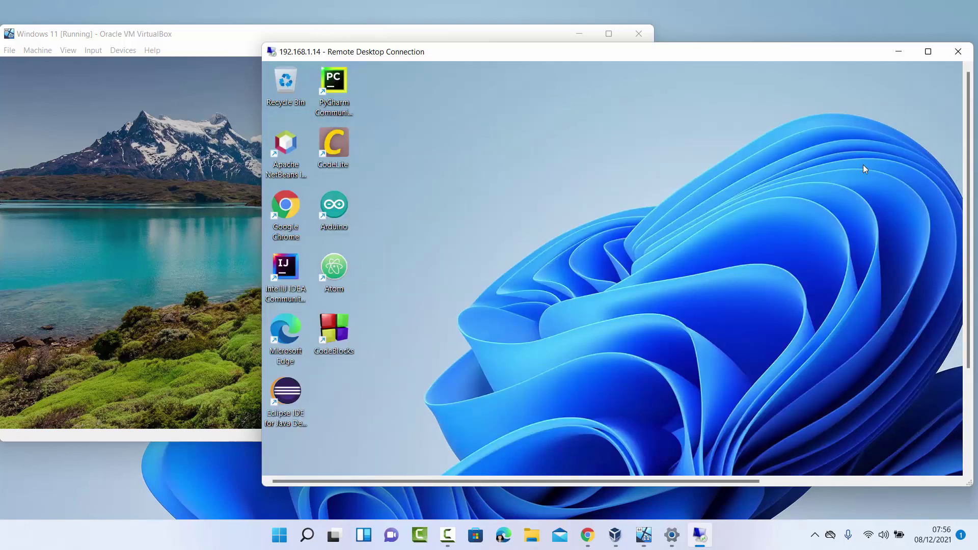